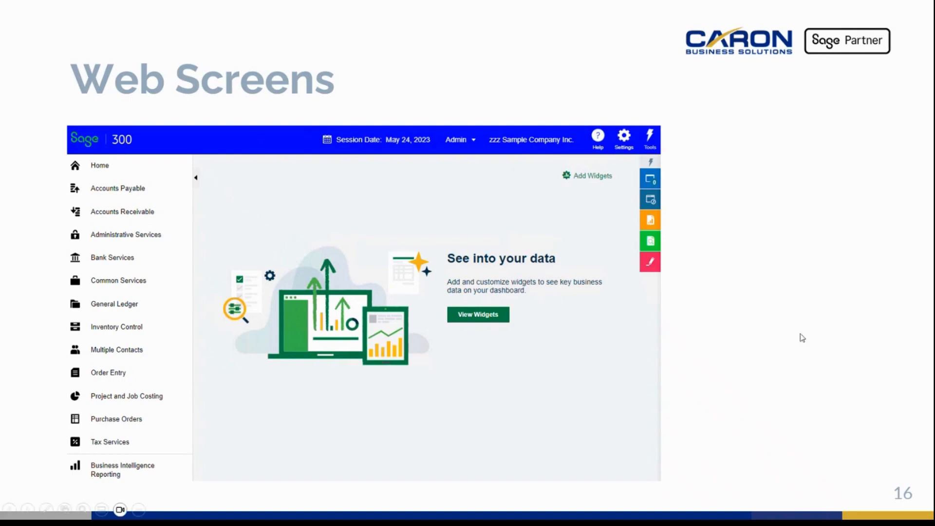
click(772, 361)
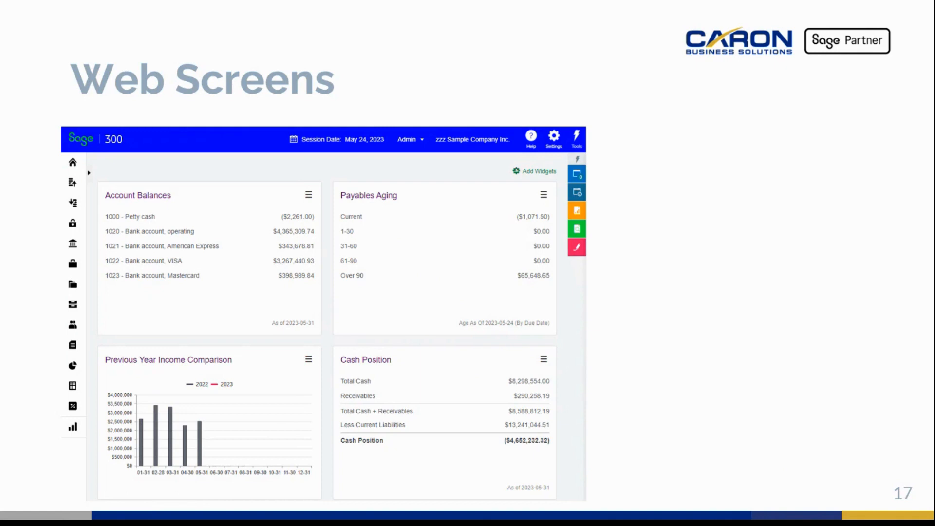
key(Right)
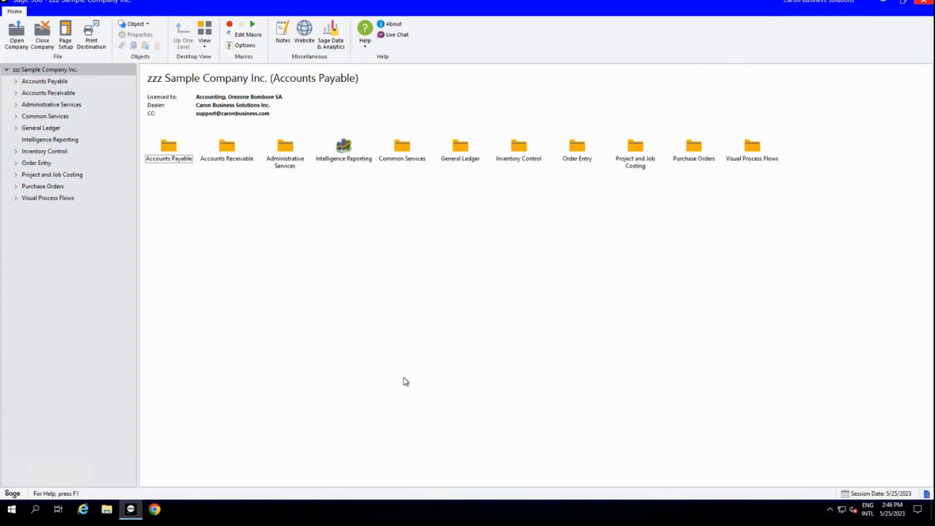
Switch to Chrome, open the bookmarked Sage 300 web page and sign in to zzz Sample Company Inc. with the saved credentials.
click(155, 509)
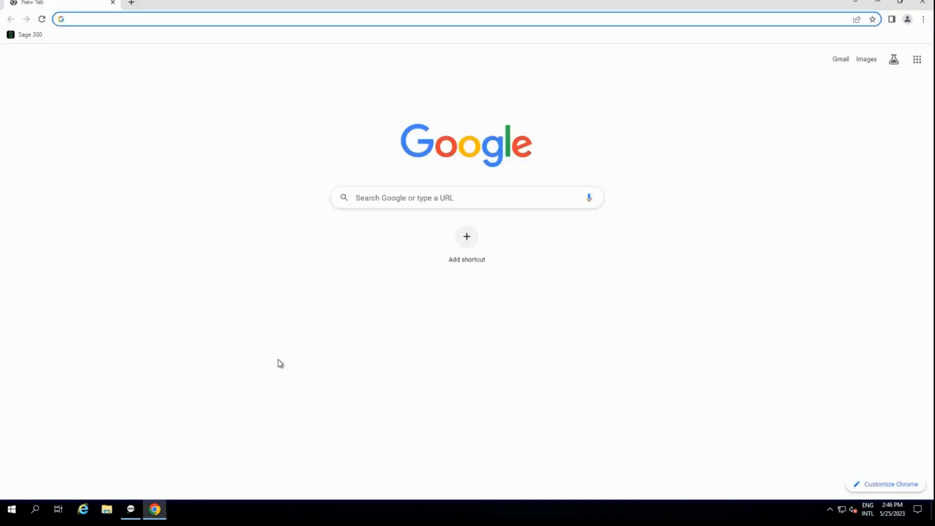
click(30, 35)
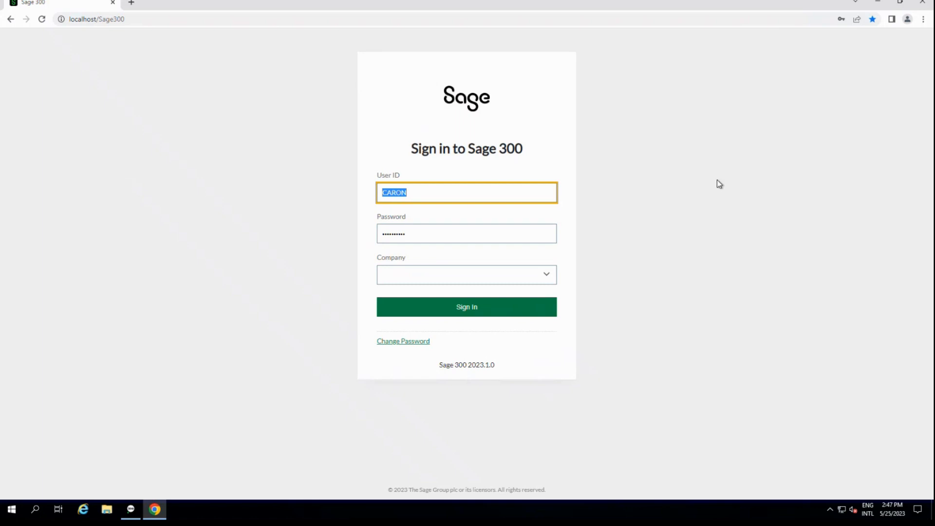
click(547, 276)
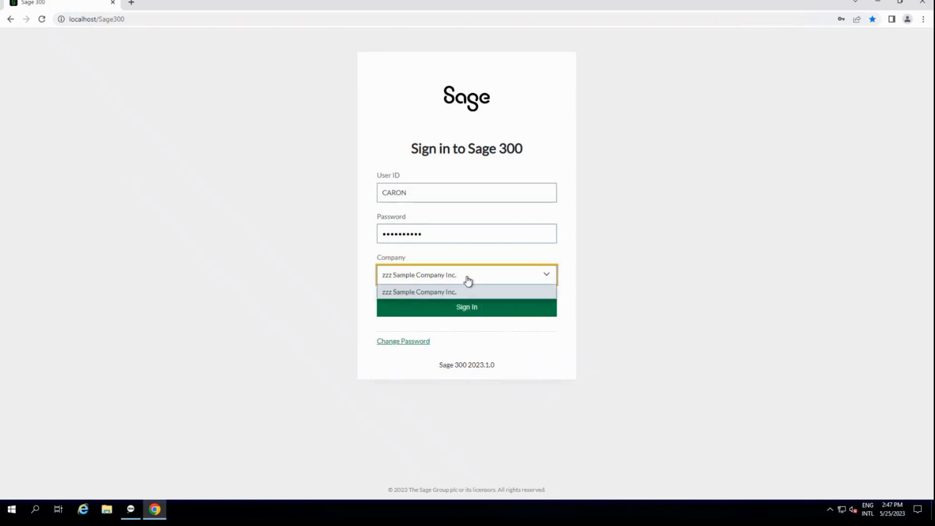
click(467, 291)
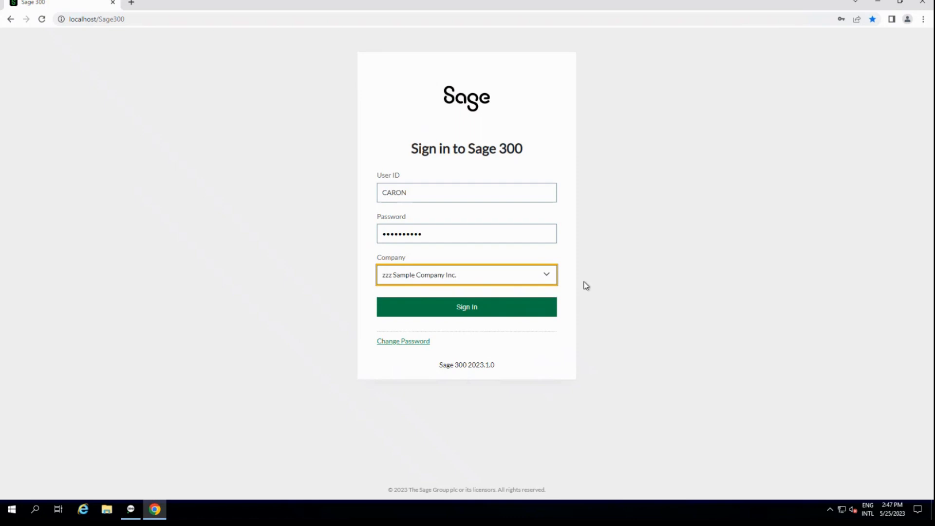
click(484, 314)
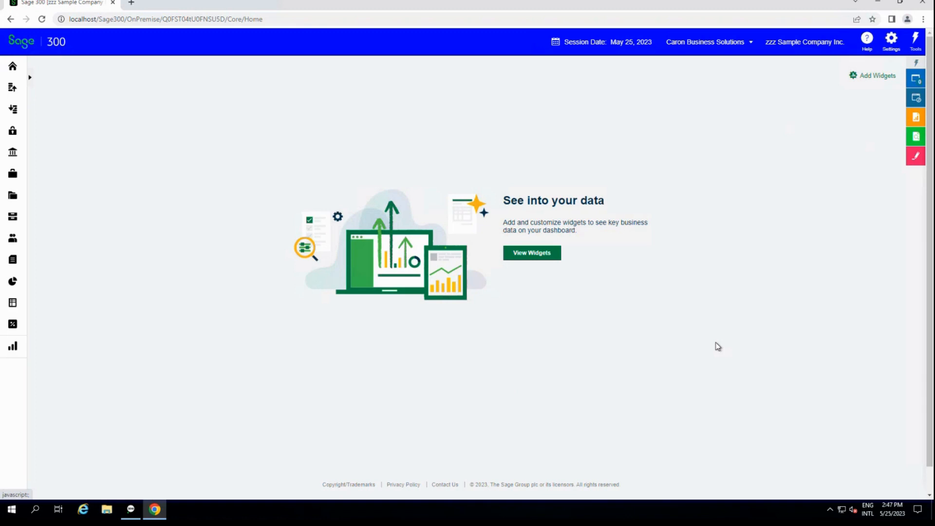
Expand the module navigation and open the Accounts Payable Invoice Batch List.
click(30, 78)
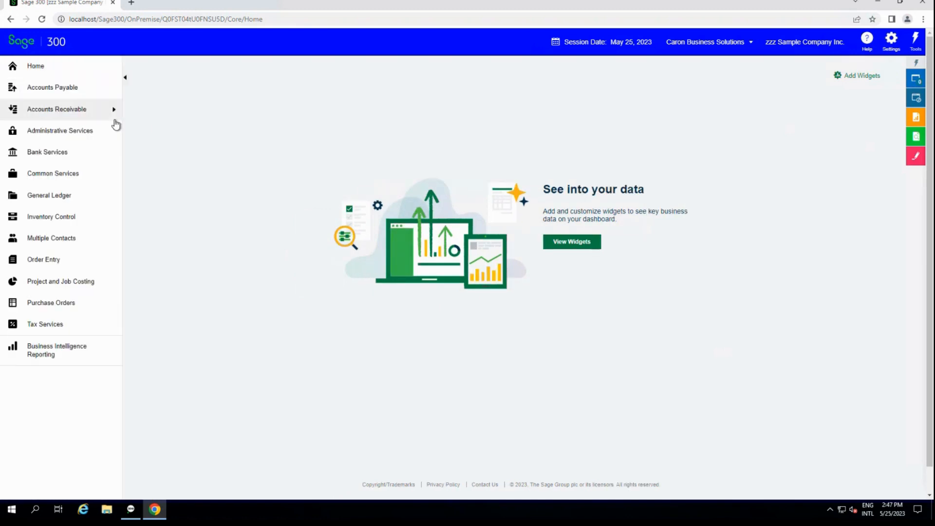
click(66, 132)
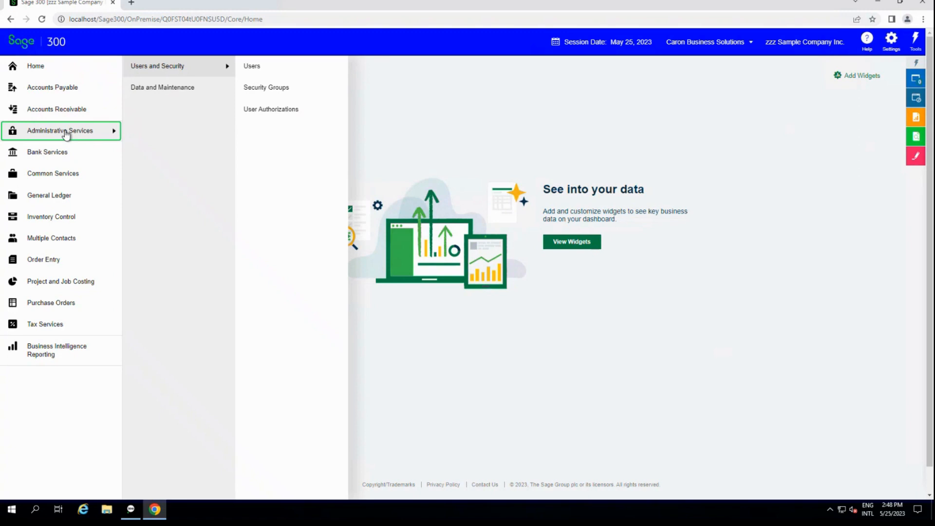
click(64, 91)
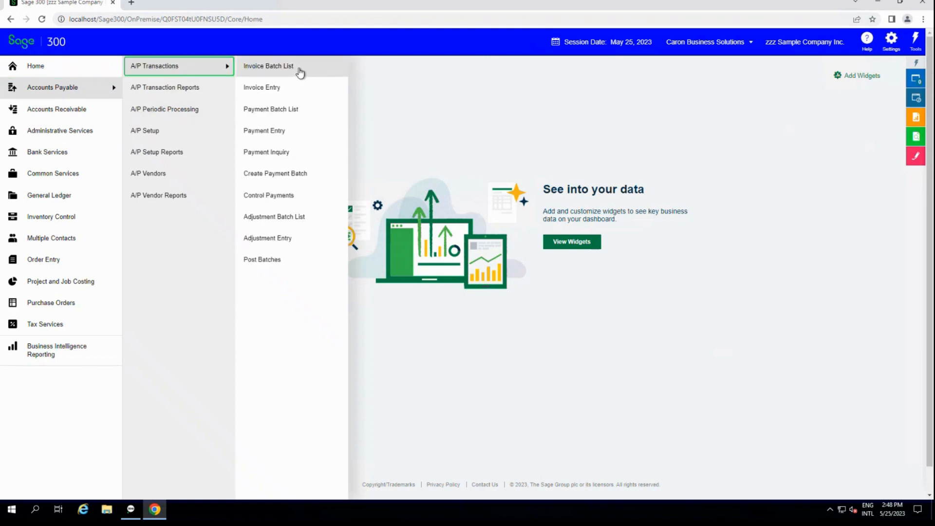
click(292, 69)
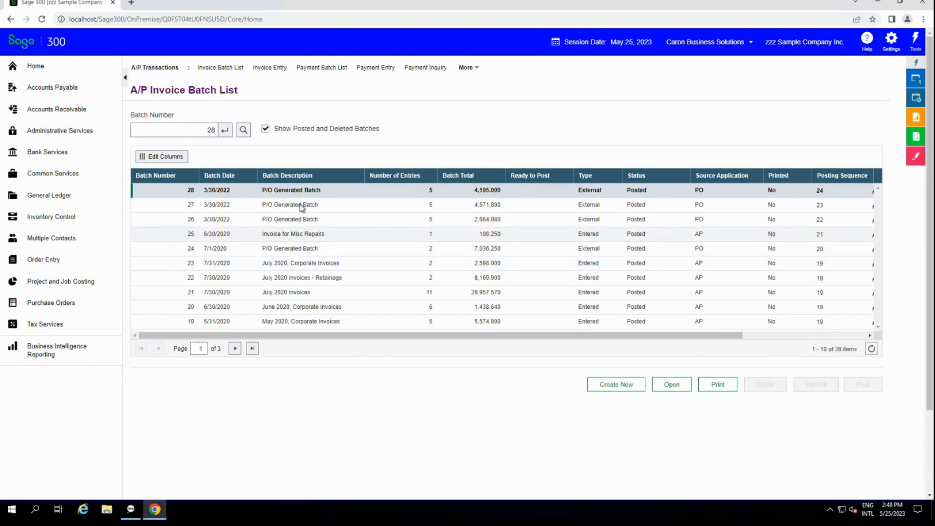
Open invoice batch 28 and review its first entry from the header down to the distribution lines, and close the entry window.
click(295, 190)
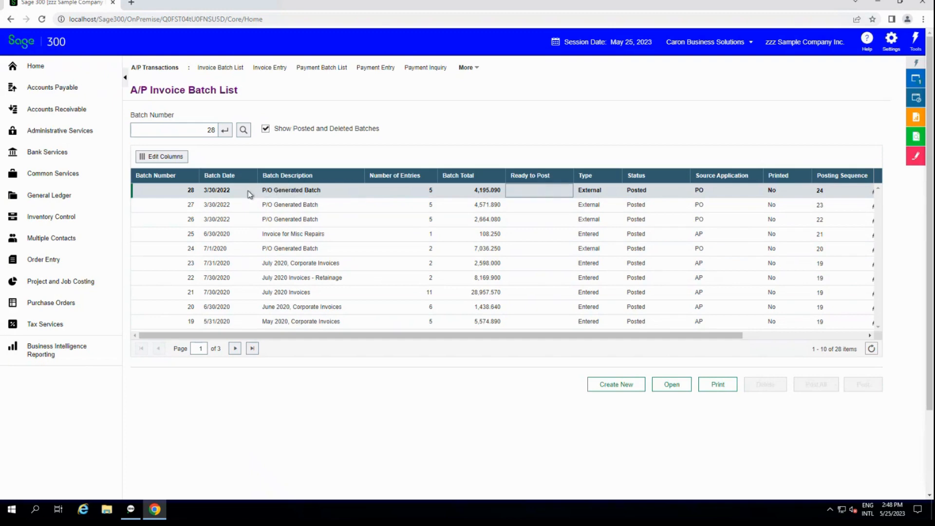
click(323, 192)
click(678, 388)
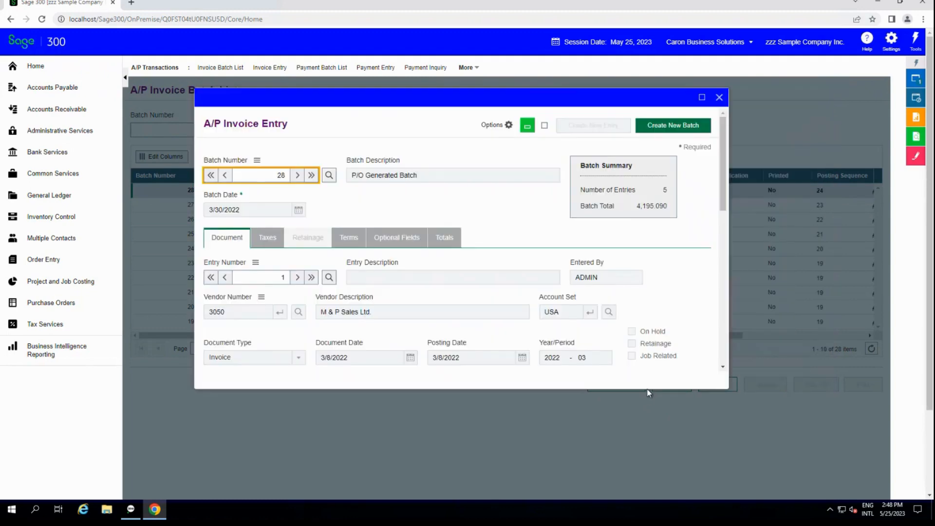
click(722, 369)
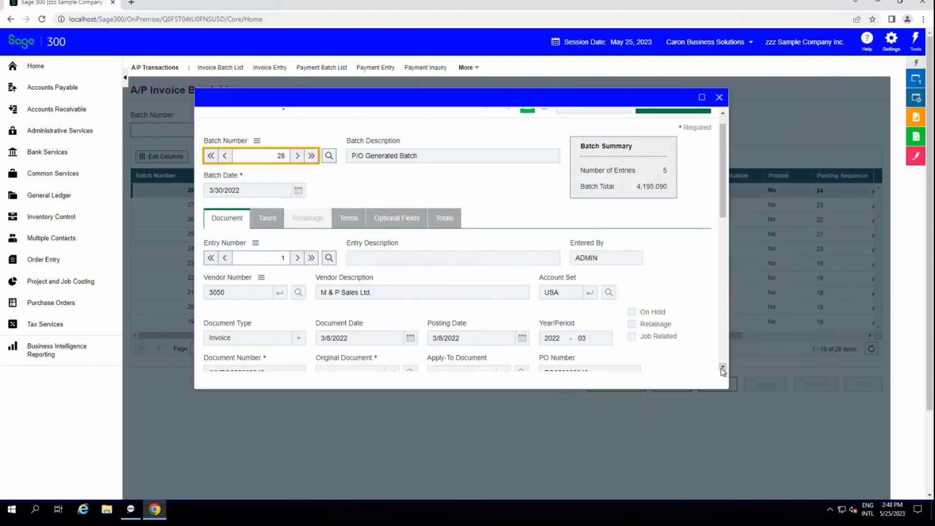
click(722, 368)
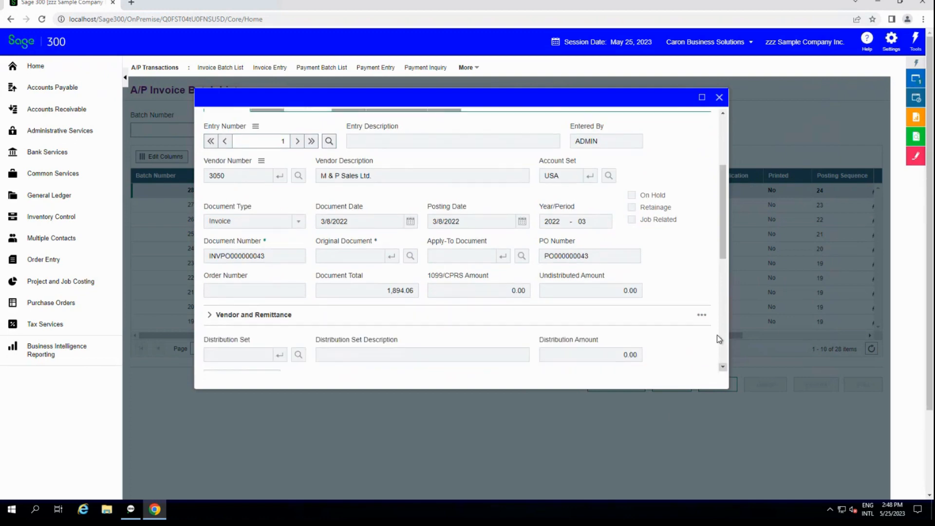
click(722, 367)
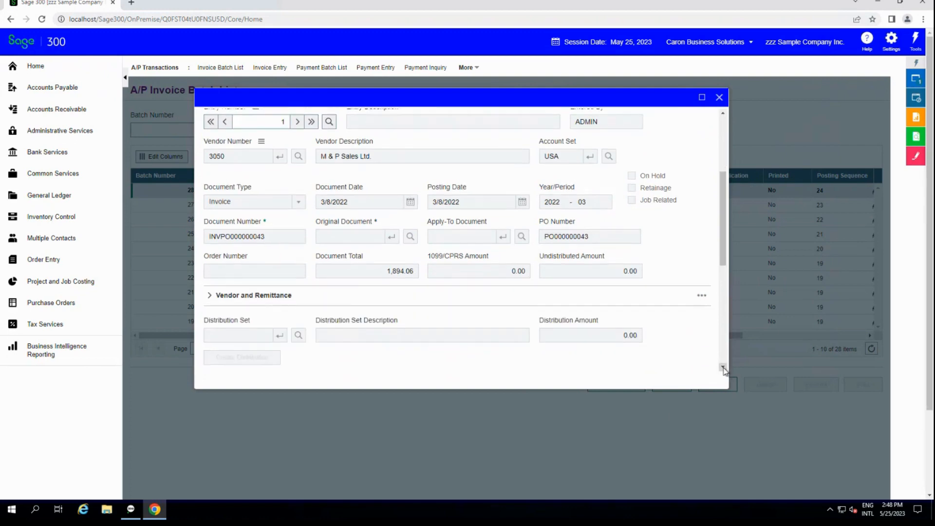
click(722, 368)
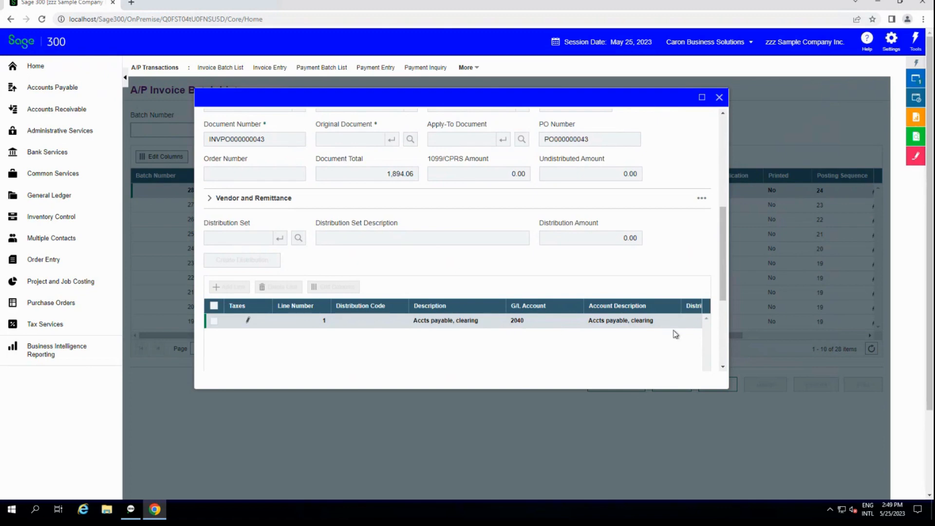
click(719, 97)
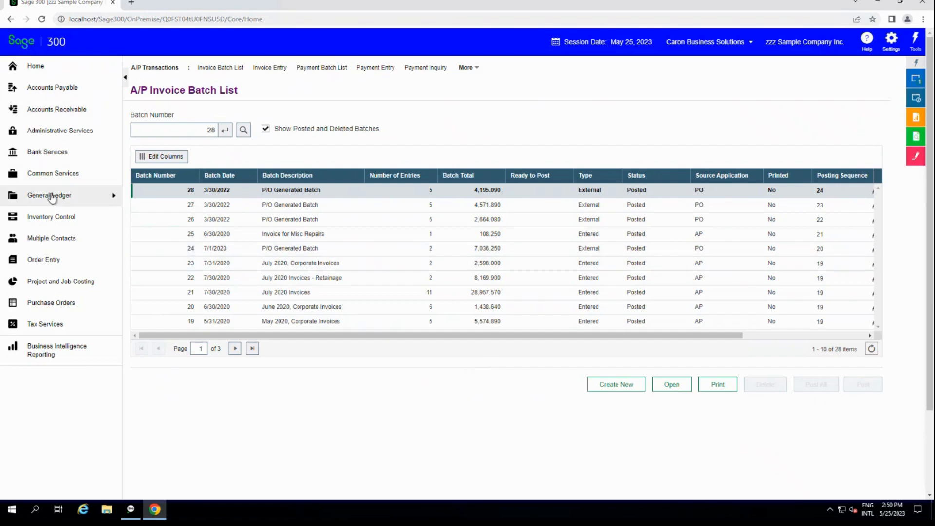
Open the G/L Accounts screen, switch to the open A/P Invoice Batch List and return to G/L Accounts.
click(52, 196)
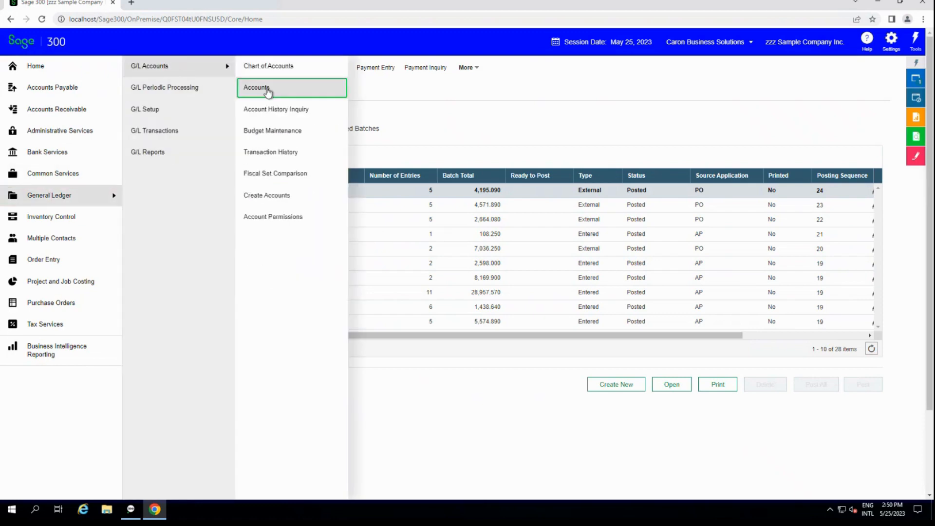
click(269, 88)
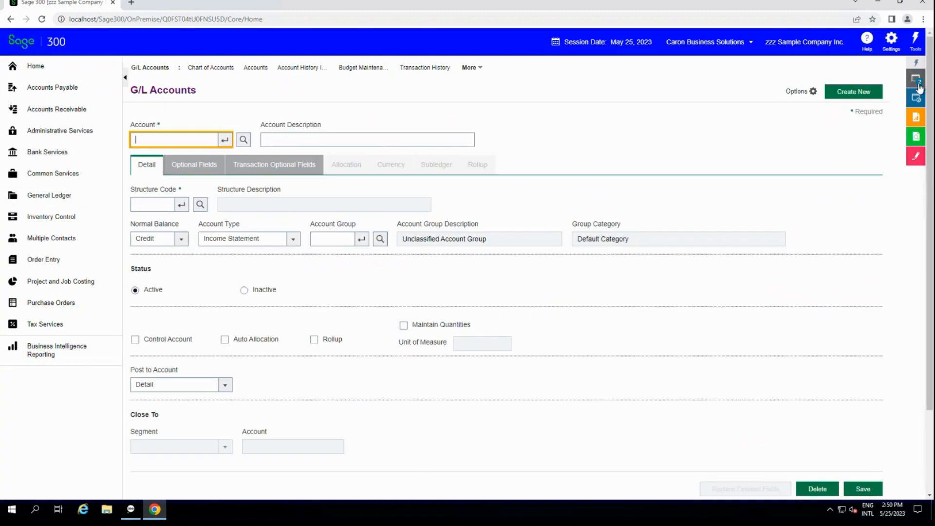
click(916, 82)
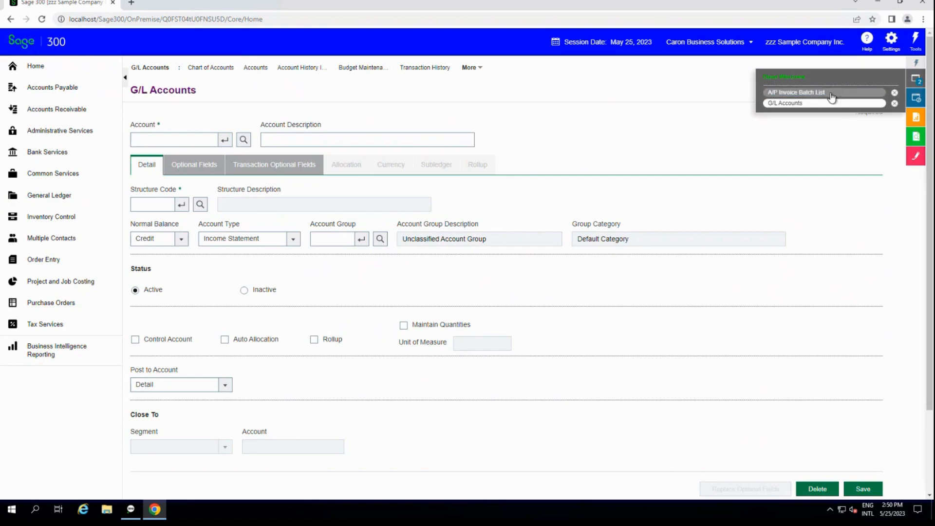
click(829, 93)
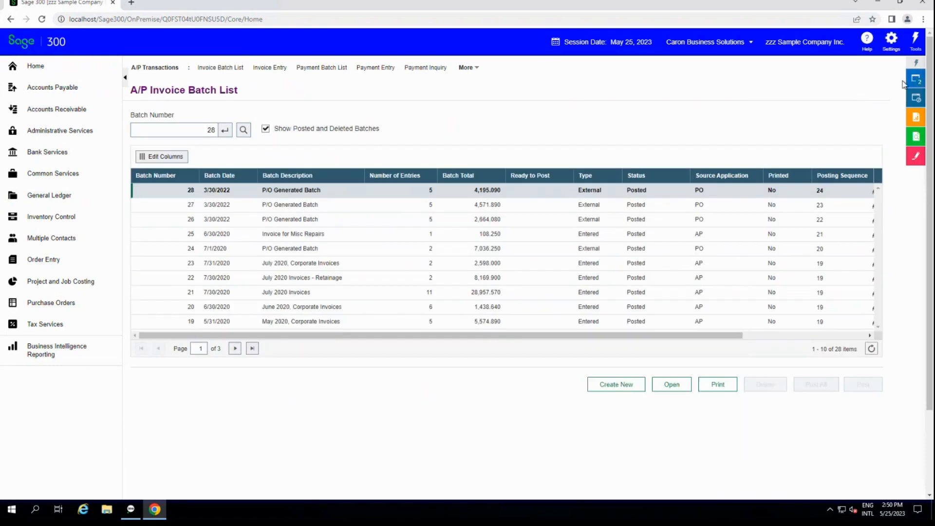
click(915, 84)
click(846, 104)
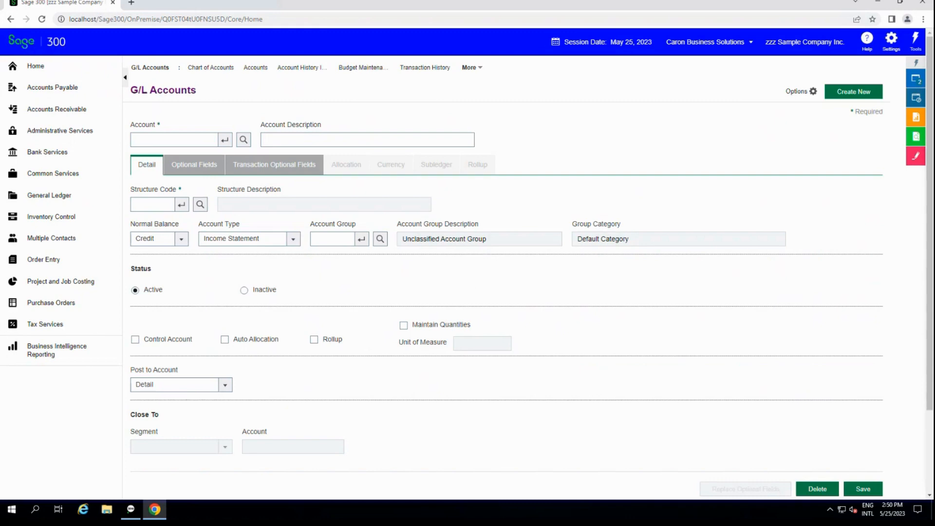
Open the General Ledger transactions Batch List and check the list of open windows.
click(98, 195)
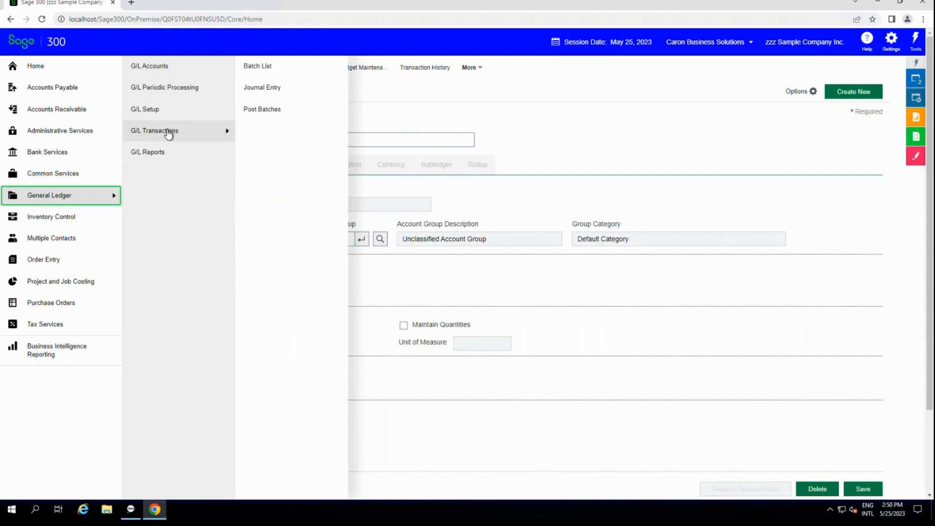
click(169, 132)
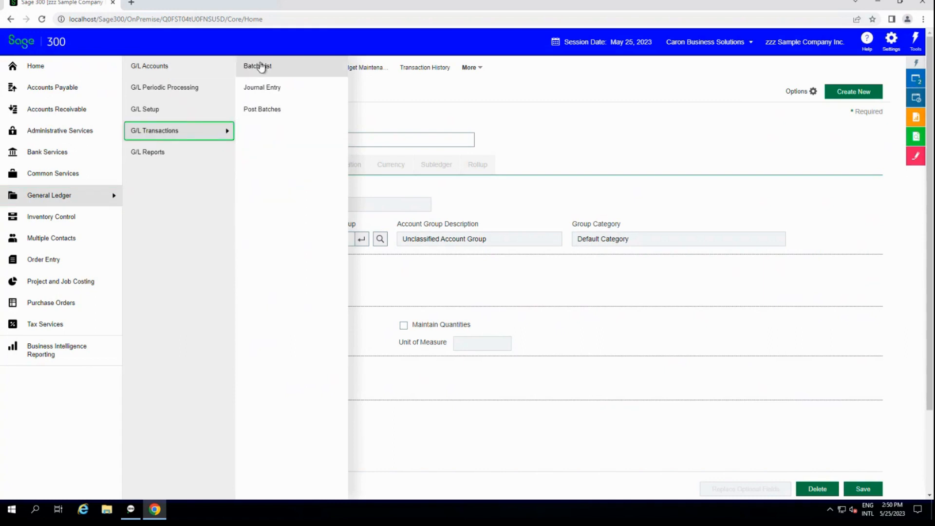
click(263, 66)
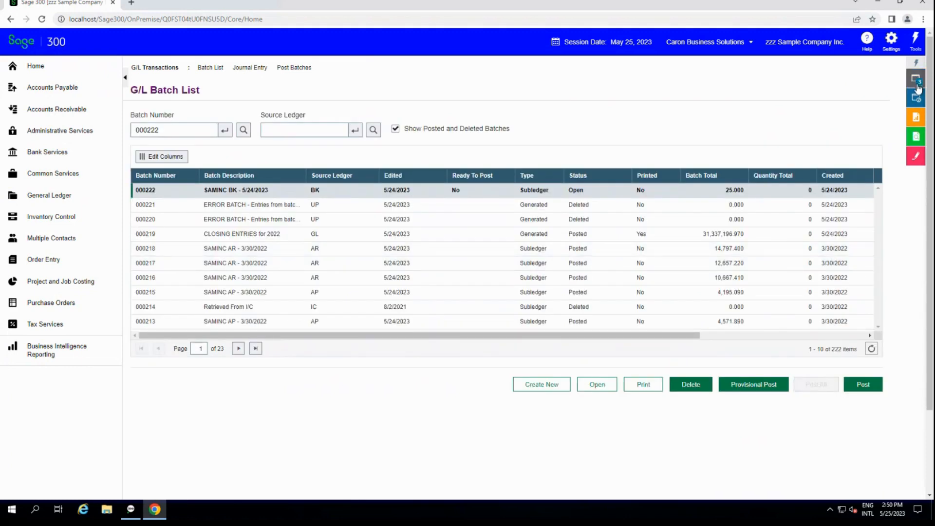
click(917, 88)
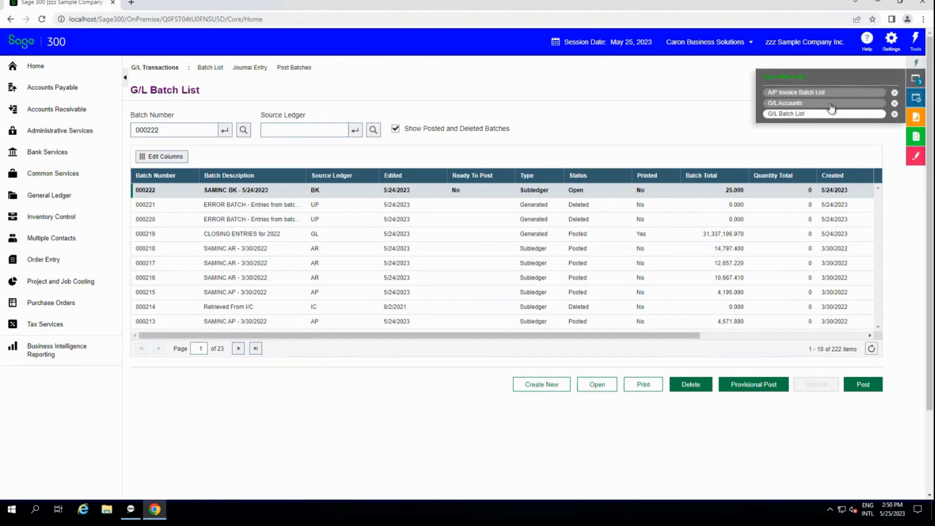
Return to the home dashboard and display the list of available widgets.
click(36, 69)
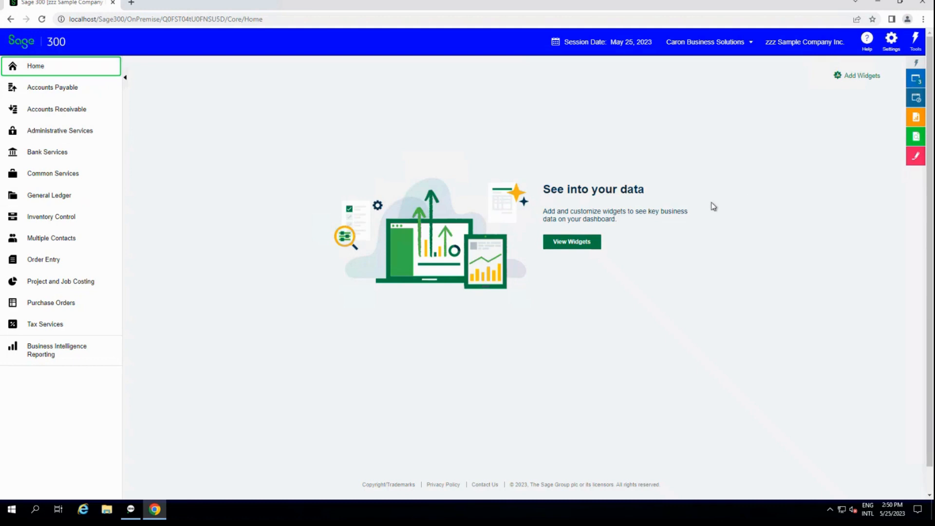
click(566, 247)
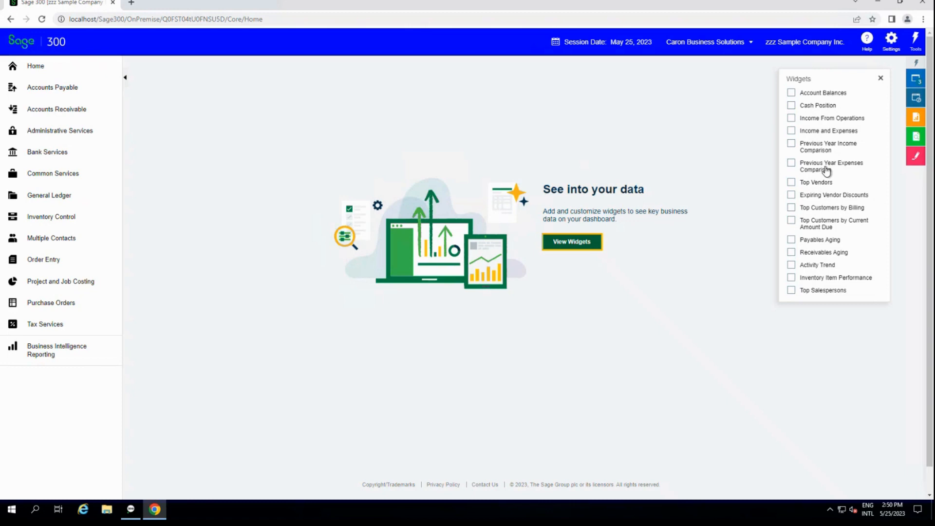
Try the Income and Expenses and Income From Operations widgets on the dashboard, removing each one again.
click(816, 132)
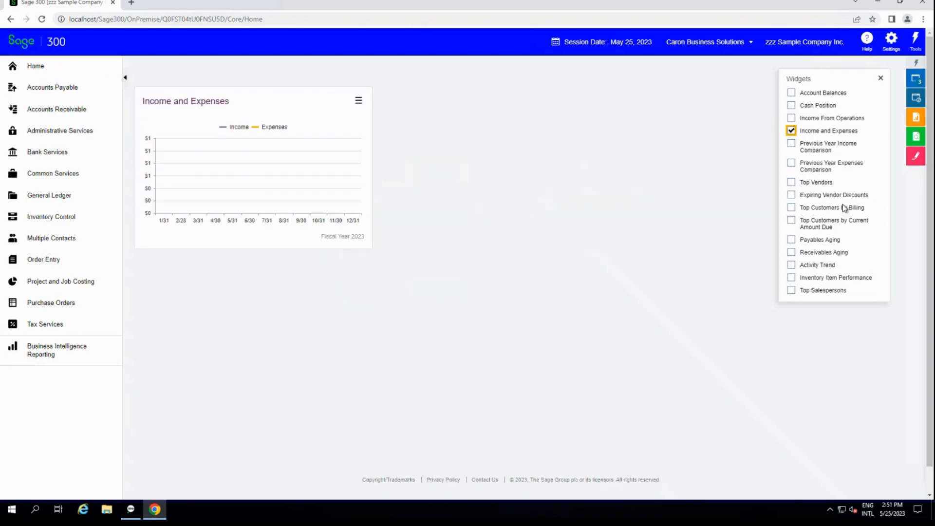
click(791, 131)
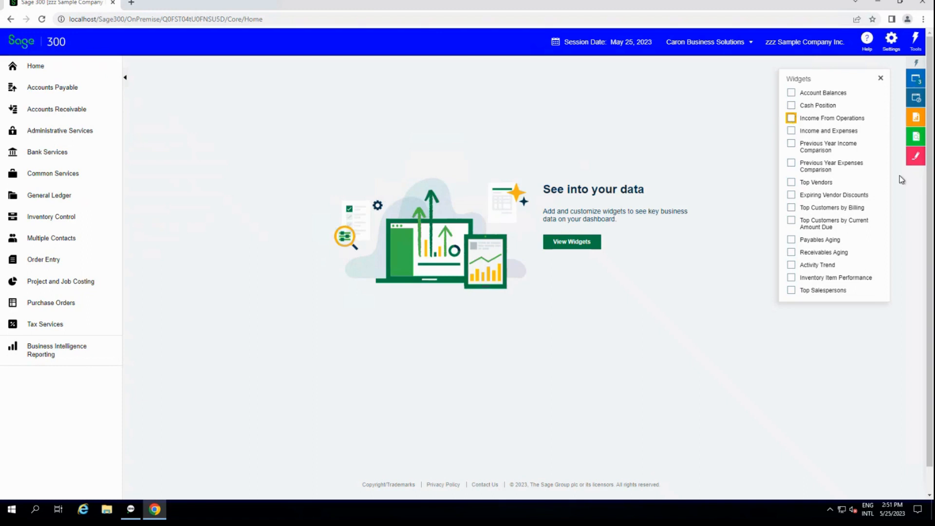
key(space)
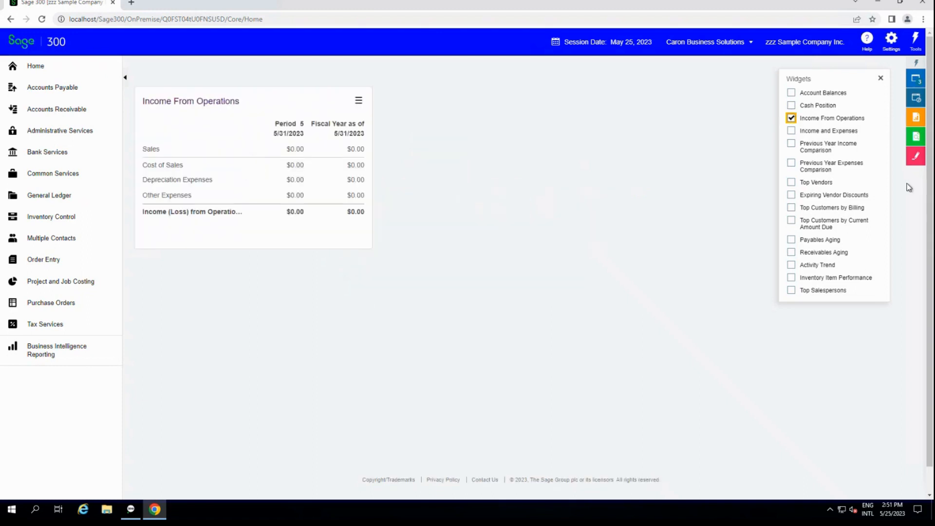
click(791, 118)
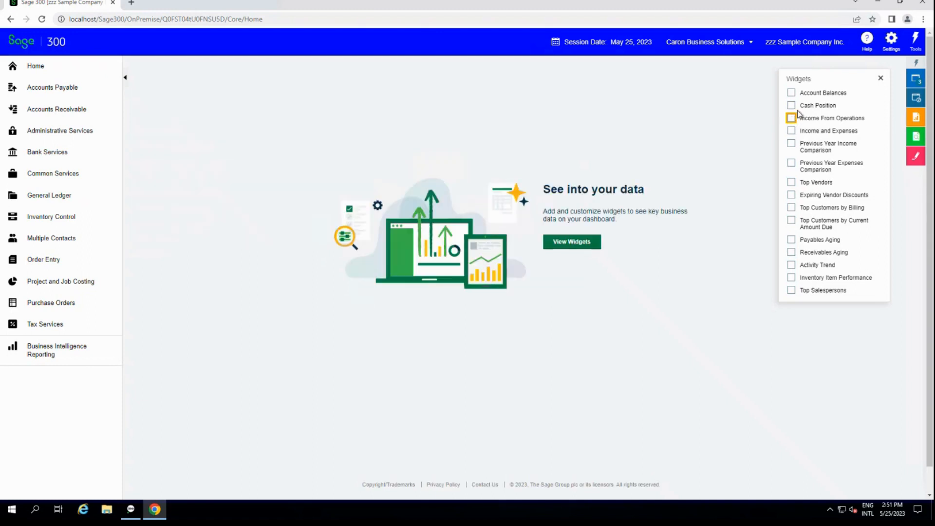
Add the Account Balances and Payables Aging widgets to the home dashboard.
click(790, 93)
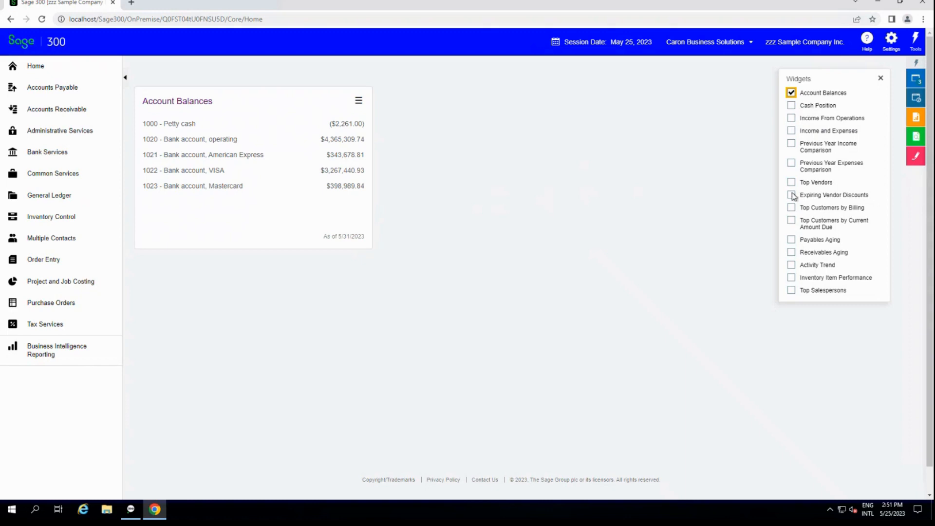
click(791, 239)
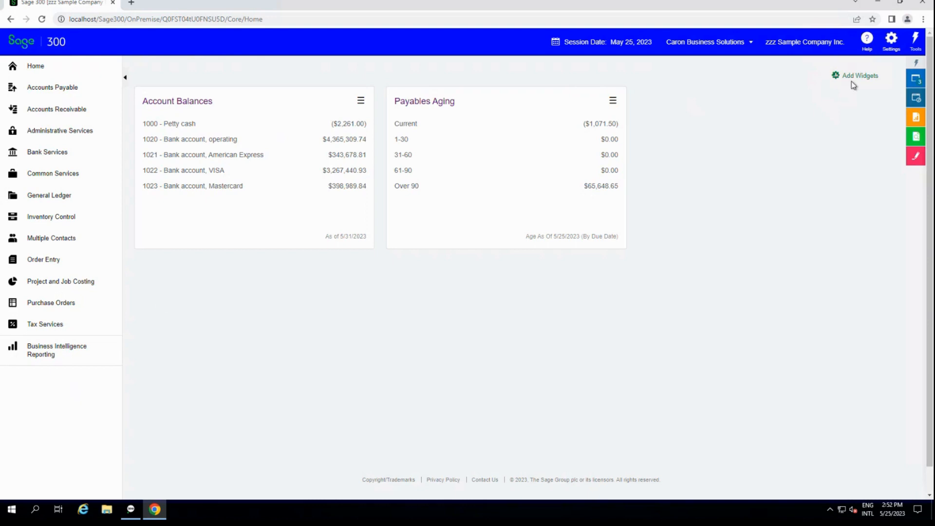
Check the list of open windows and sign out of zzz Sample Company Inc., confirming the sign-out.
click(916, 80)
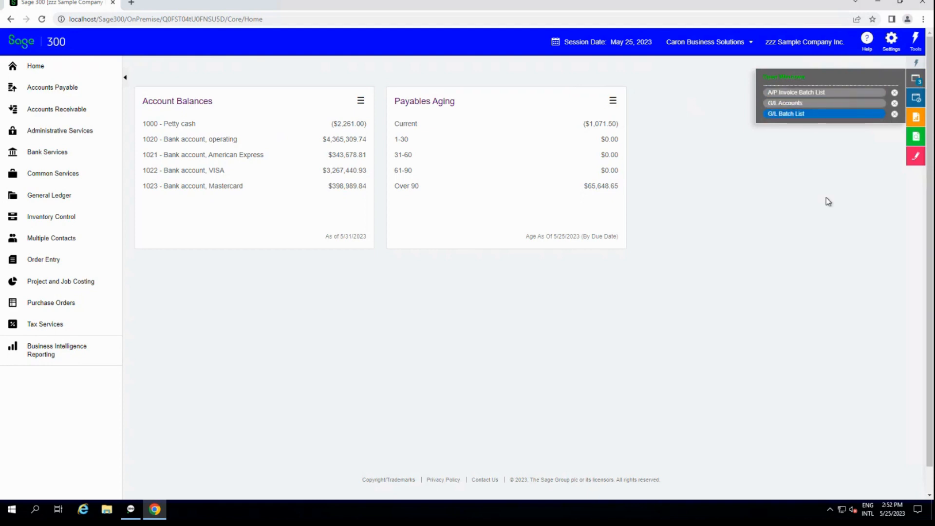
click(742, 42)
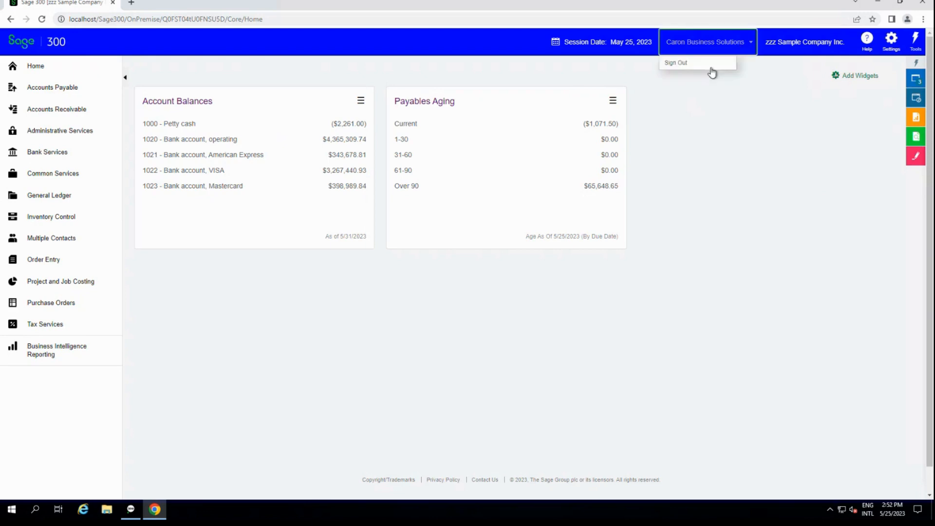
click(674, 64)
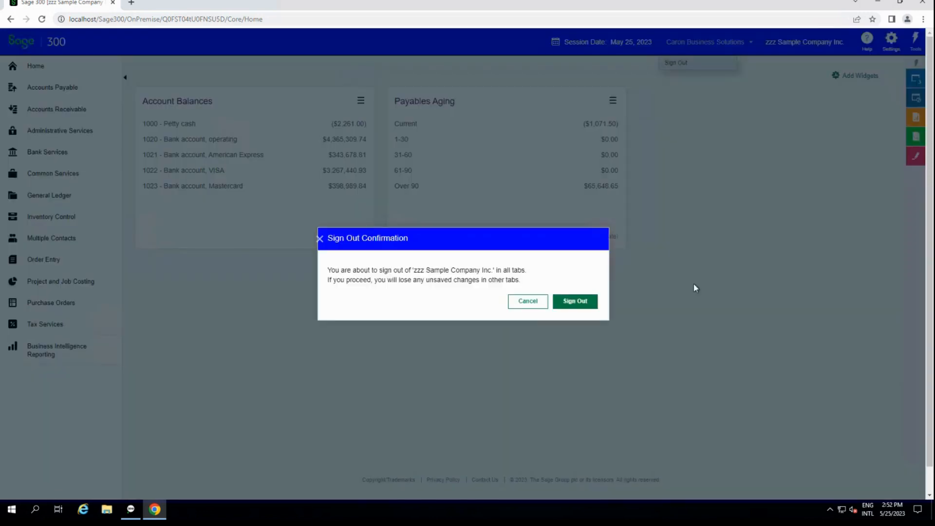
click(559, 307)
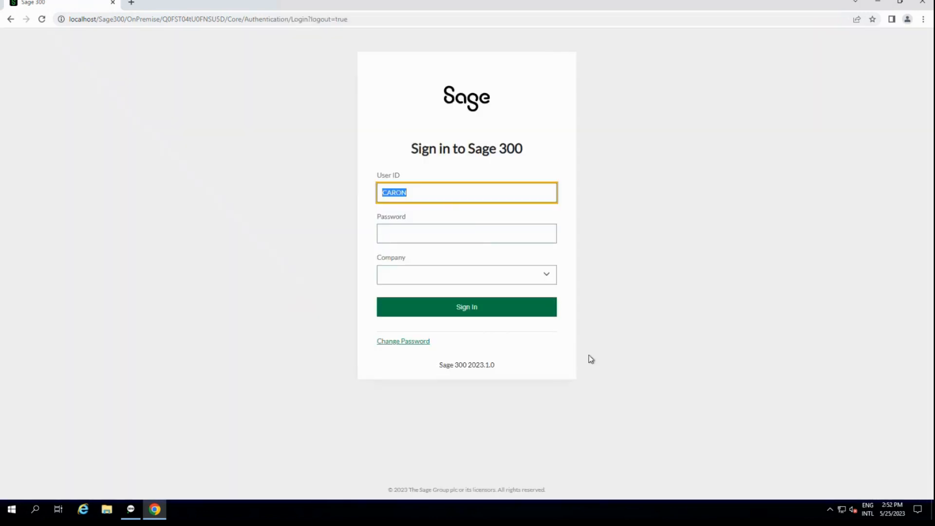
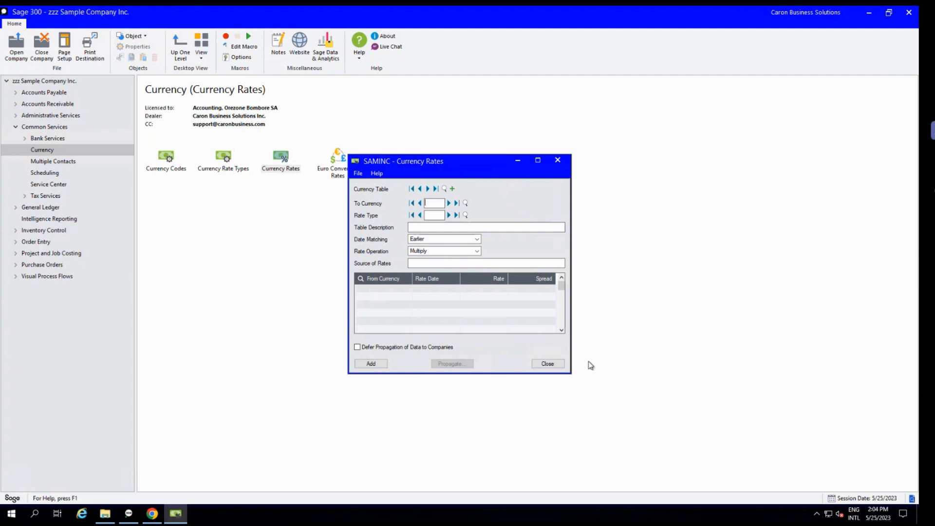
Close the Currency Rates screen and open the Vendors screen under Accounts Payable, A/P Vendors.
click(560, 364)
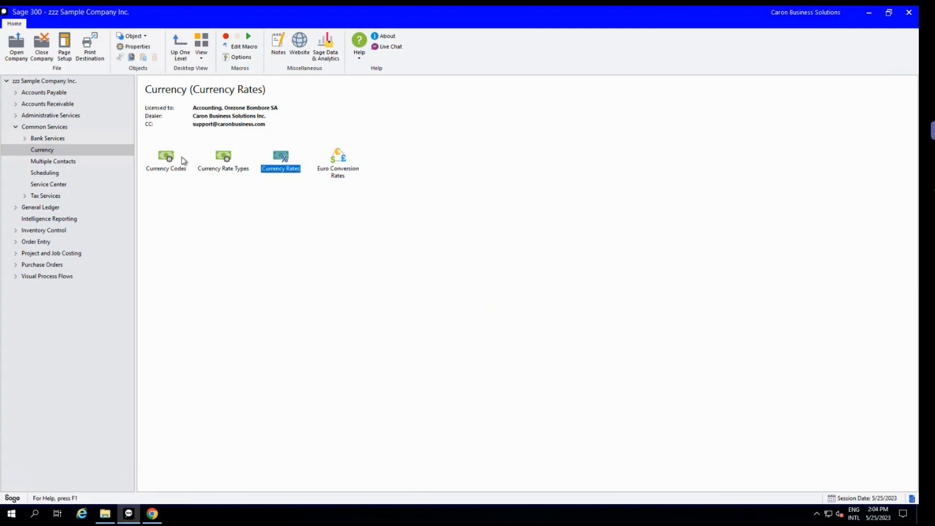
click(72, 117)
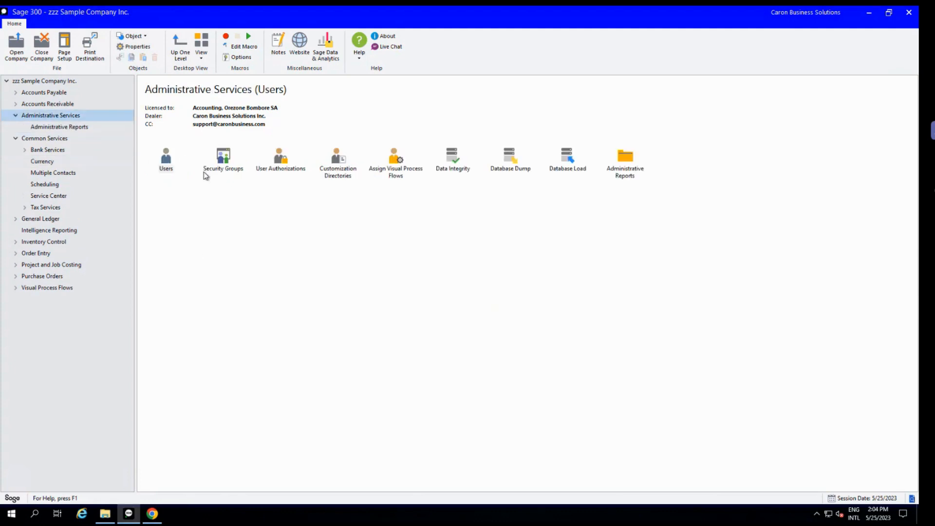
click(58, 93)
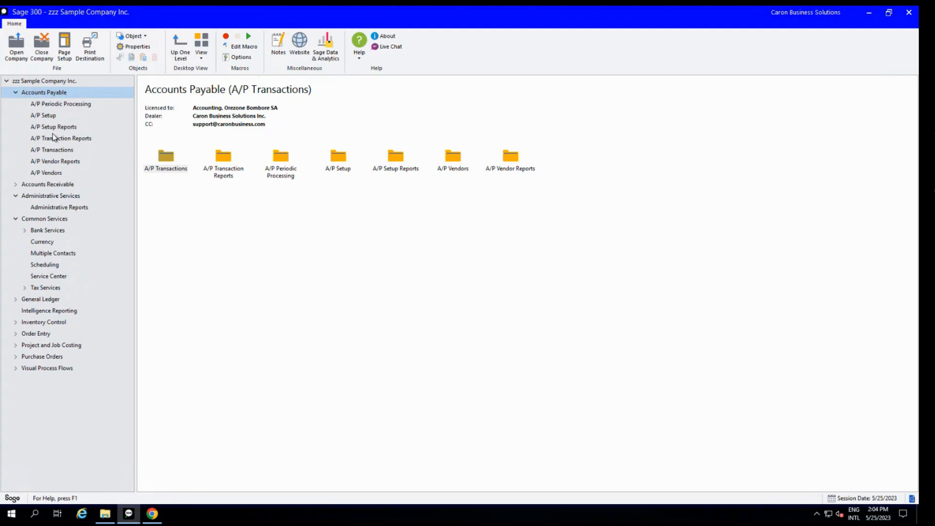
click(56, 173)
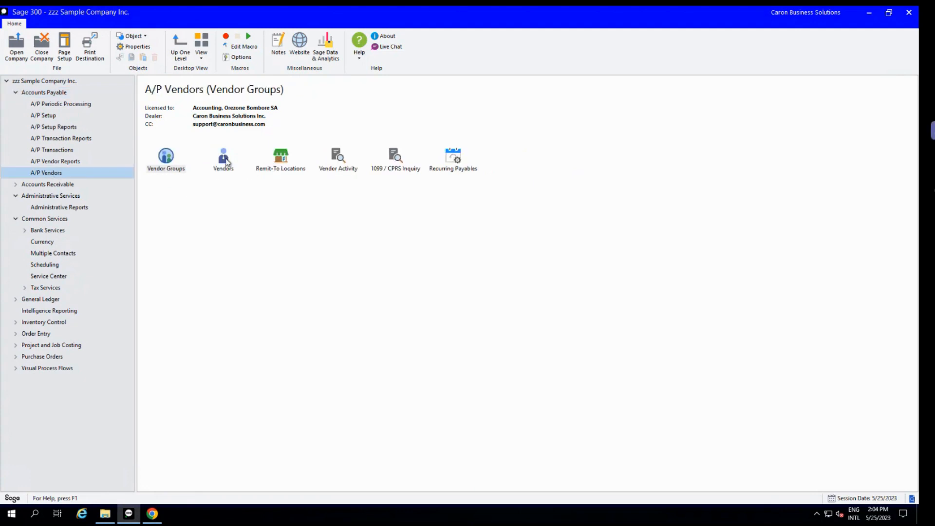
double_click(223, 161)
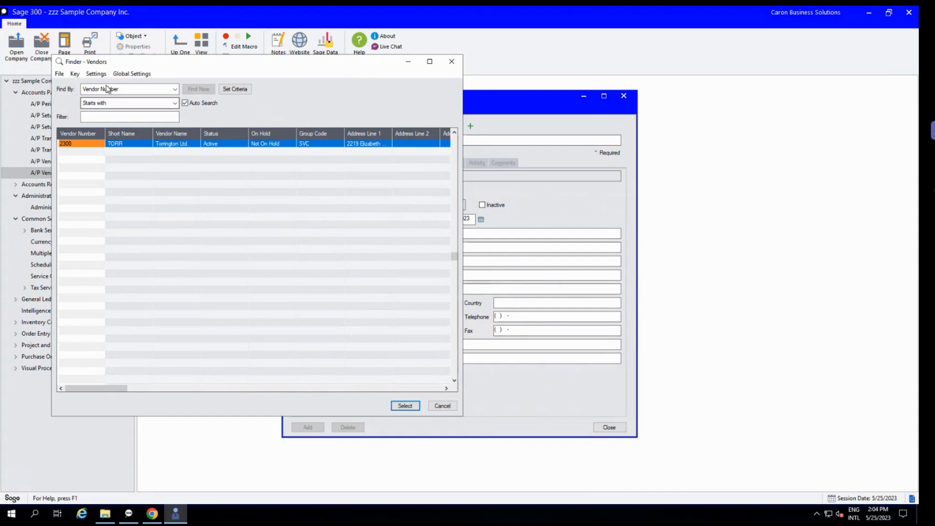
In the vendor finder's column settings, remove all selected columns and include only Vendor Number.
click(93, 74)
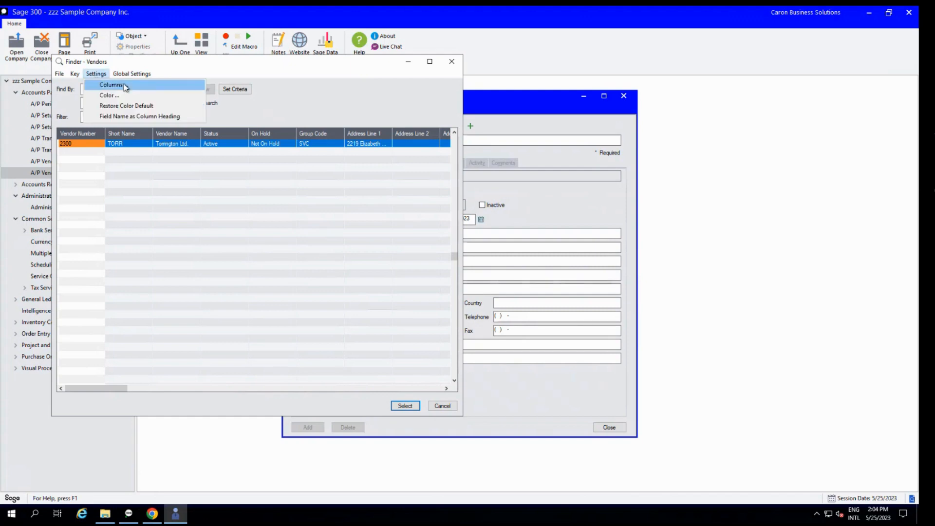
click(102, 85)
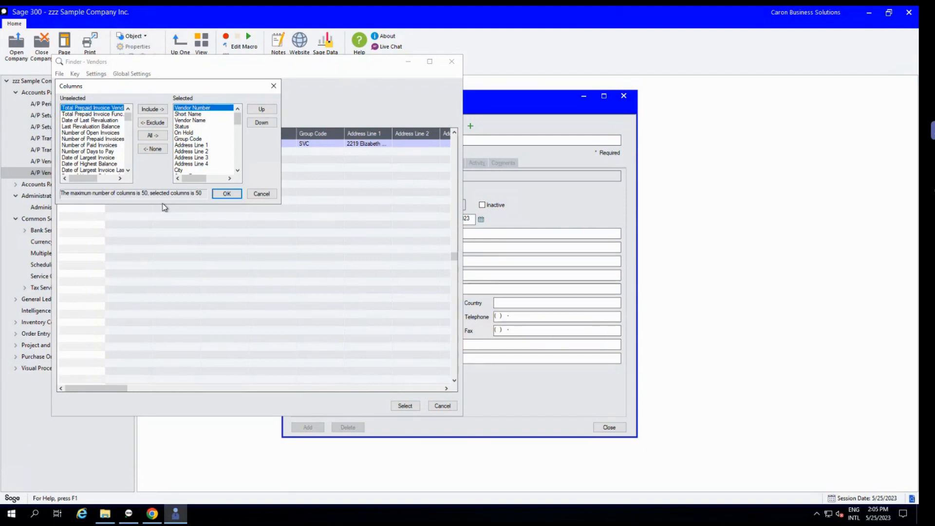
click(153, 148)
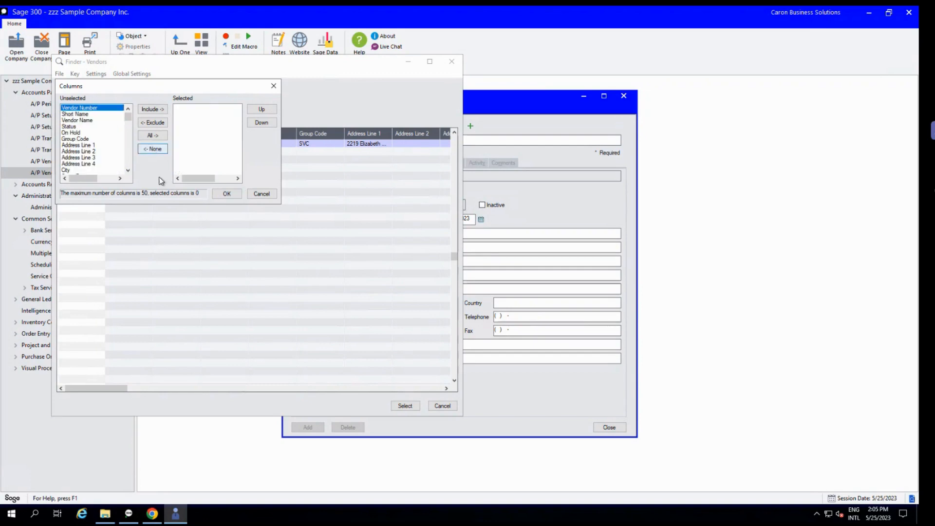
click(90, 108)
double_click(90, 108)
Add the Payment Code and Status columns to the vendor finder and apply the column selection.
click(90, 152)
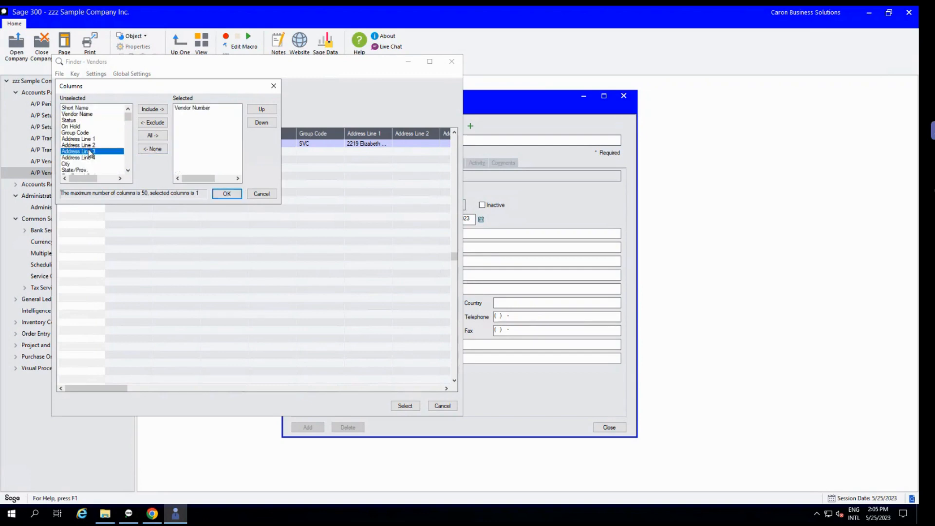
key(p)
key(p)
key(p)
key(p)
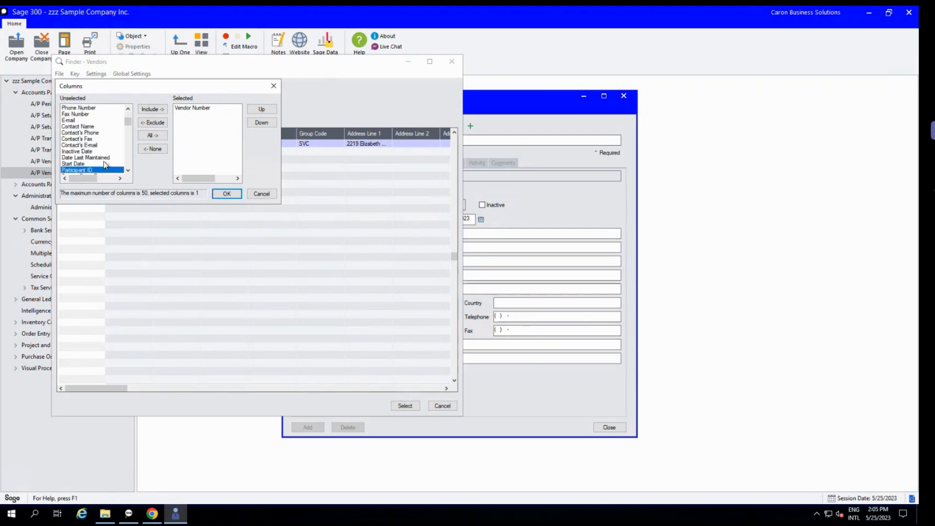
key(p)
double_click(88, 170)
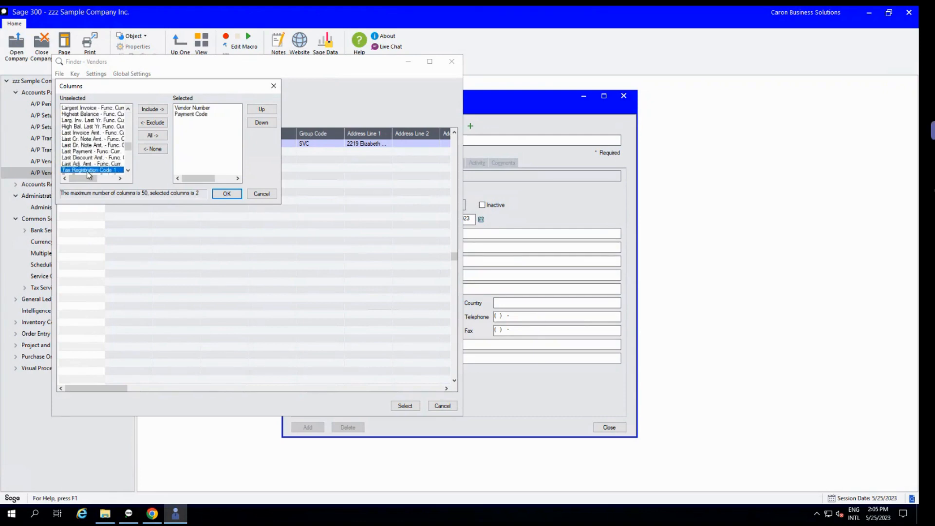
scroll(85, 135, up, 10)
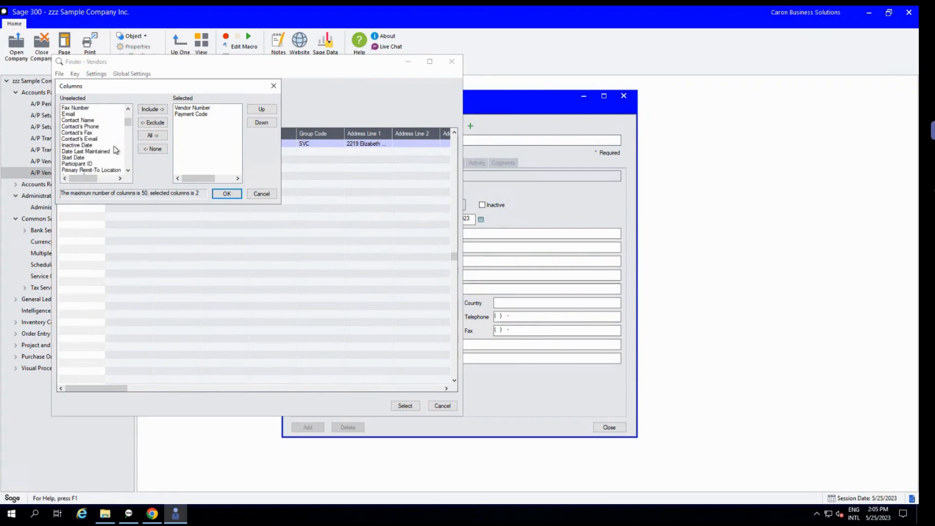
scroll(114, 151, up, 5)
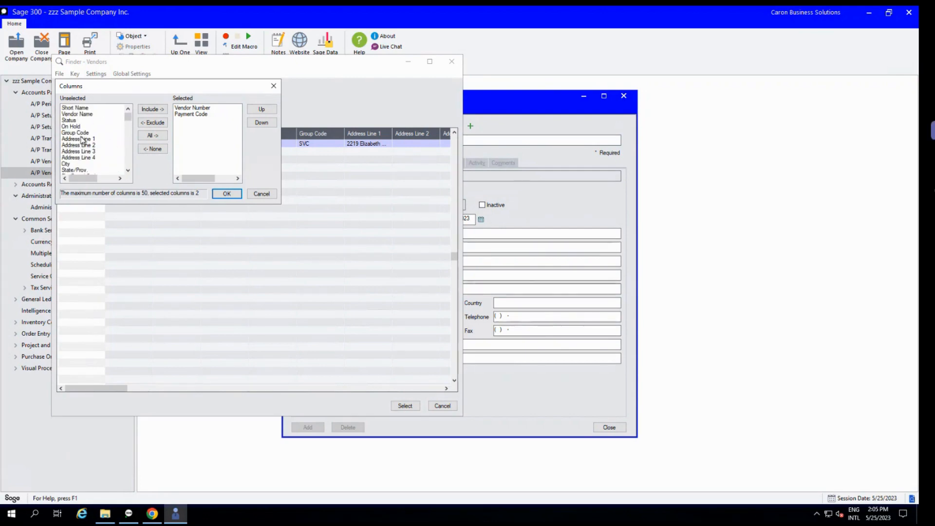
double_click(71, 123)
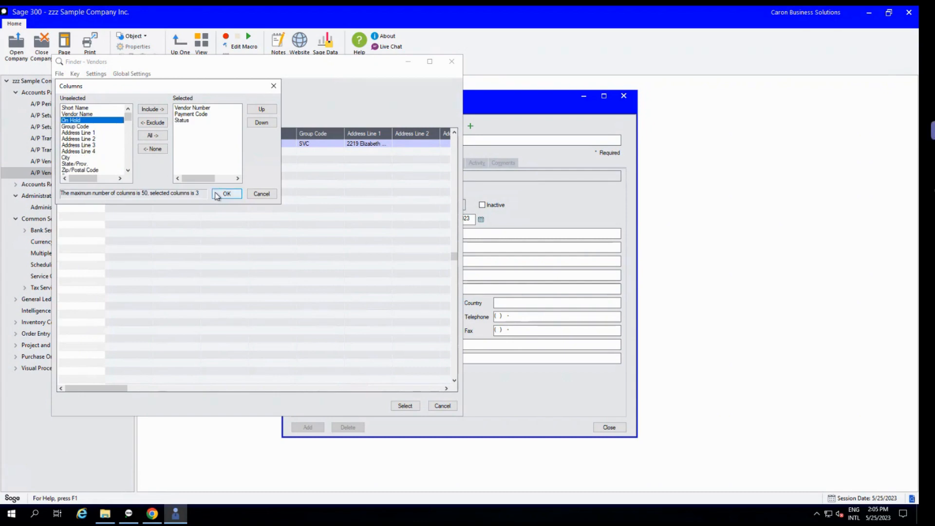
click(219, 194)
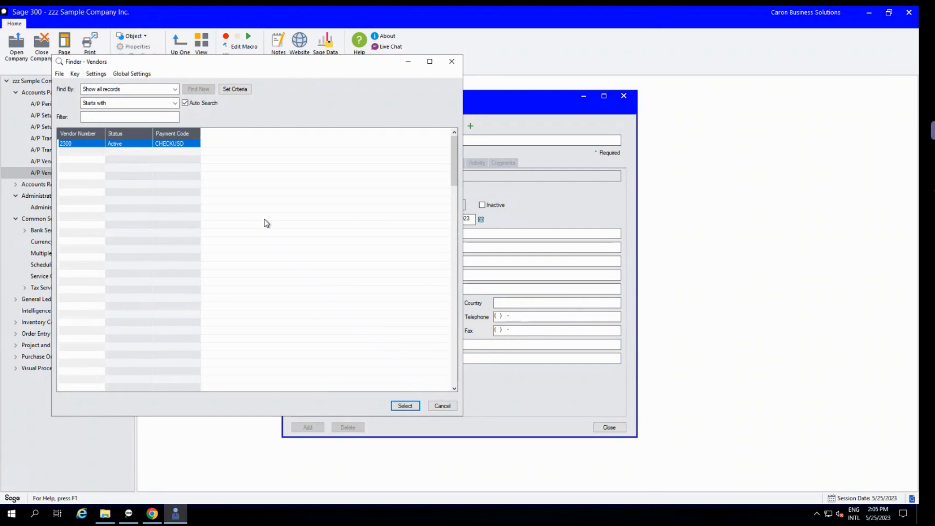
Reopen the vendor finder, review its filter criteria without changing them, and close the finder.
click(442, 406)
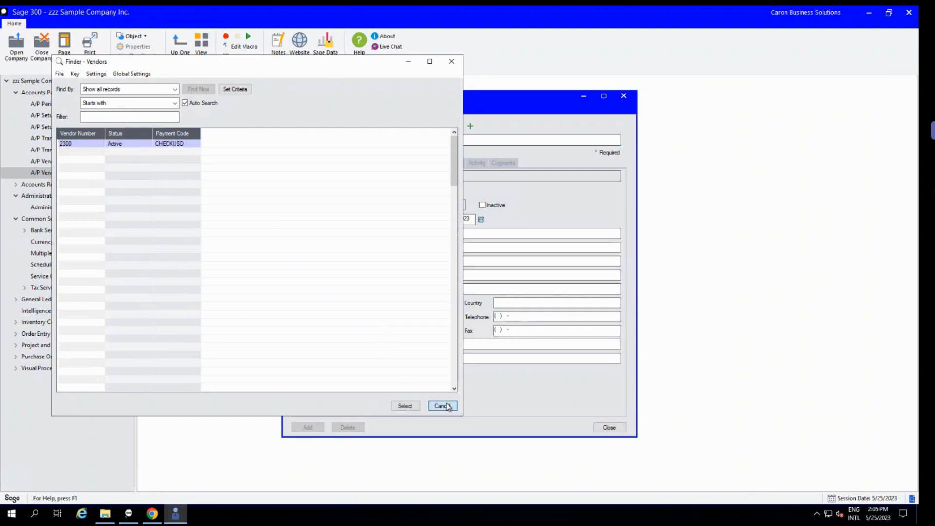
click(459, 126)
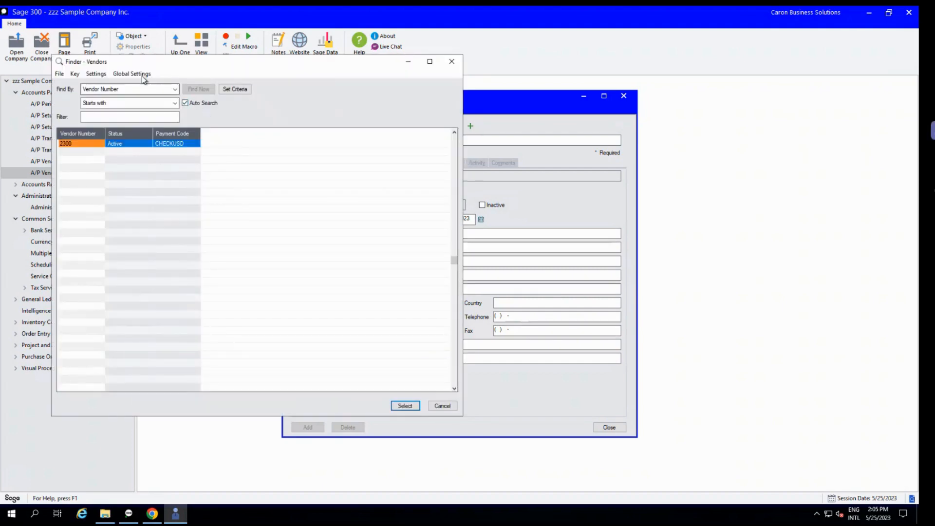
click(245, 92)
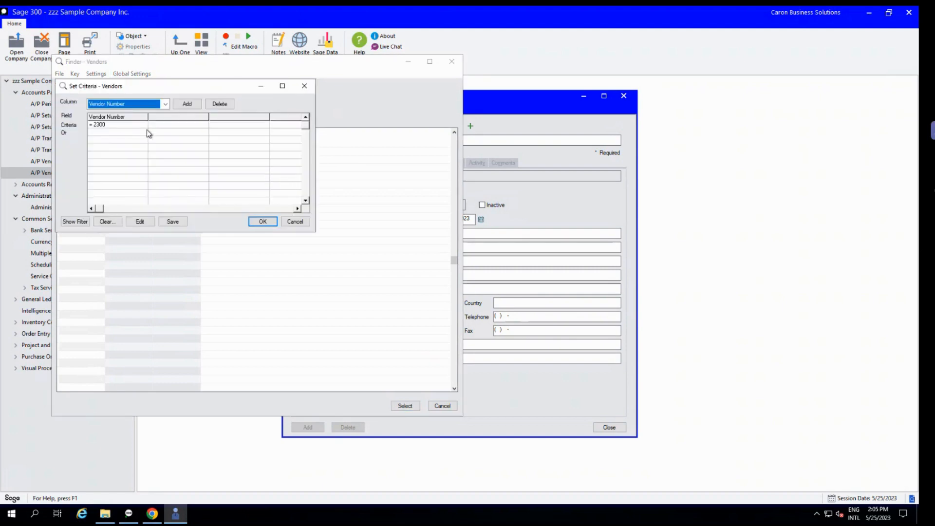
drag(166, 86, 296, 118)
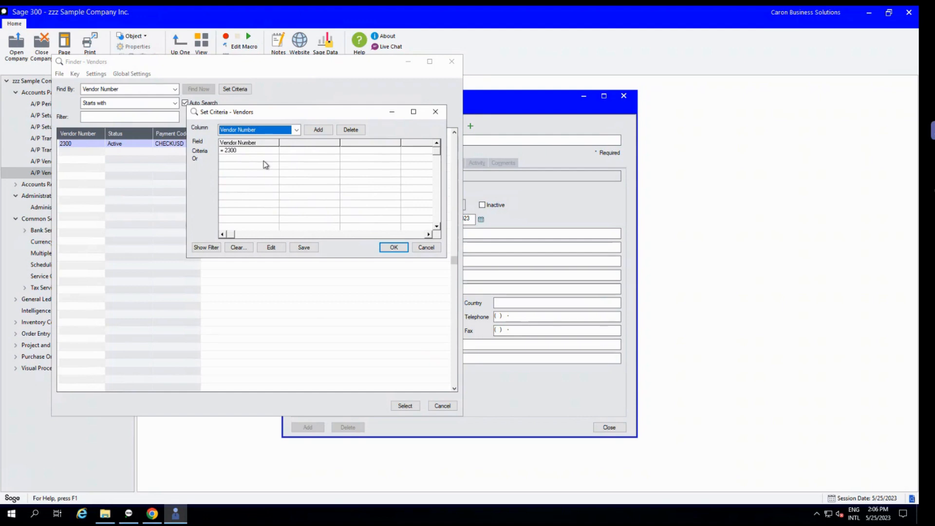
click(426, 248)
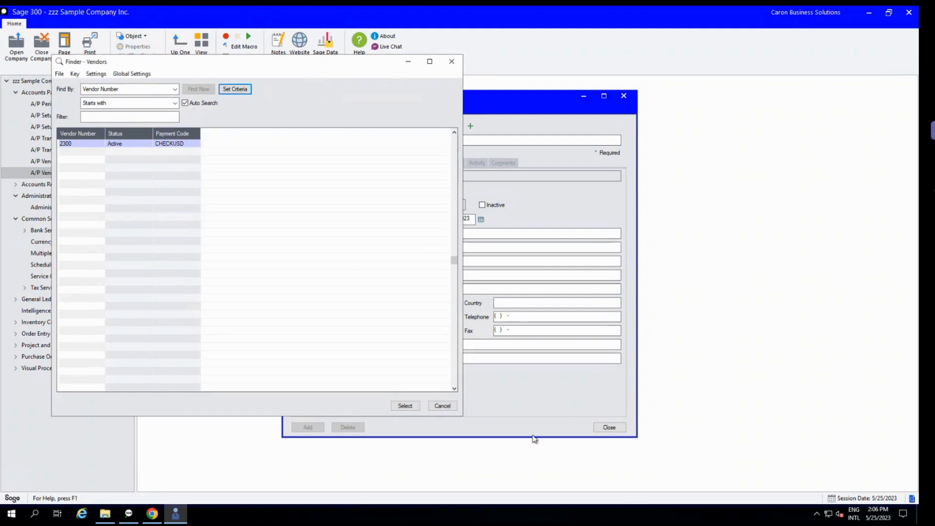
click(444, 408)
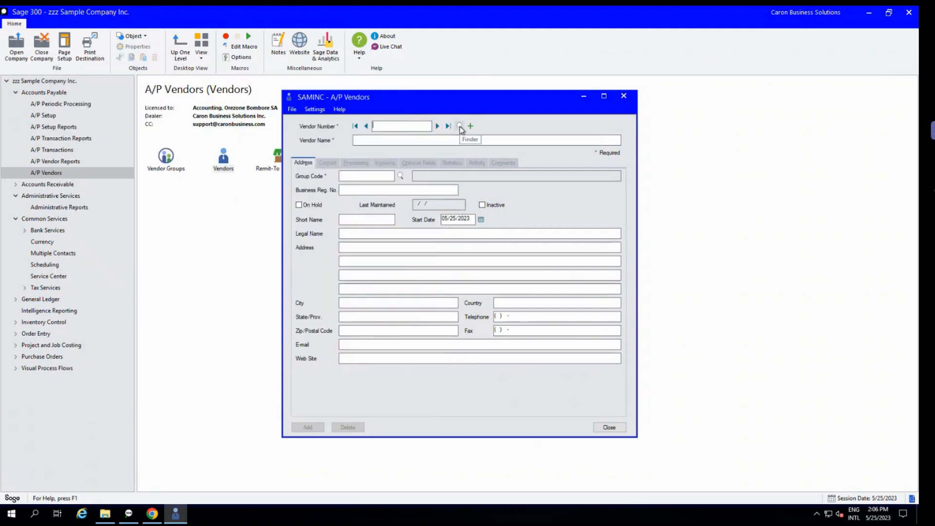
click(459, 127)
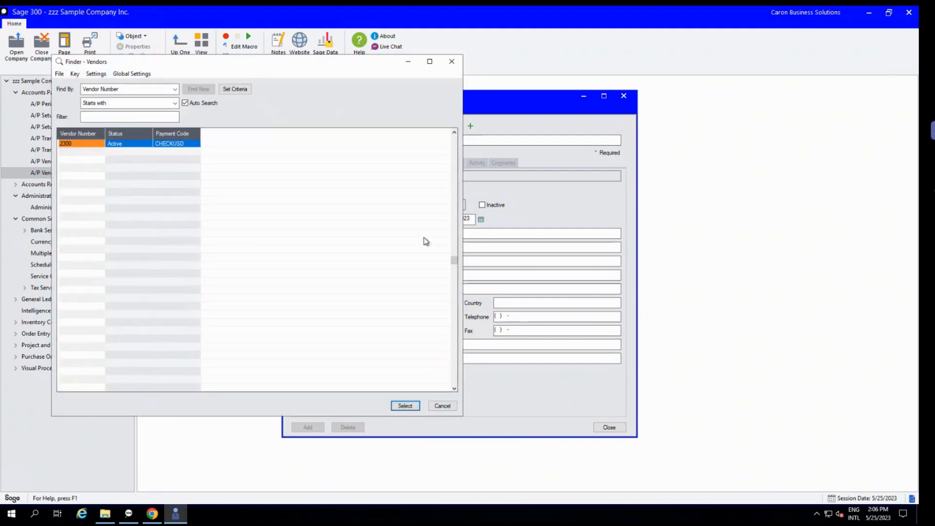
click(447, 408)
Start an export of the Vendor type and look through the fields listed under Vendors.
click(293, 109)
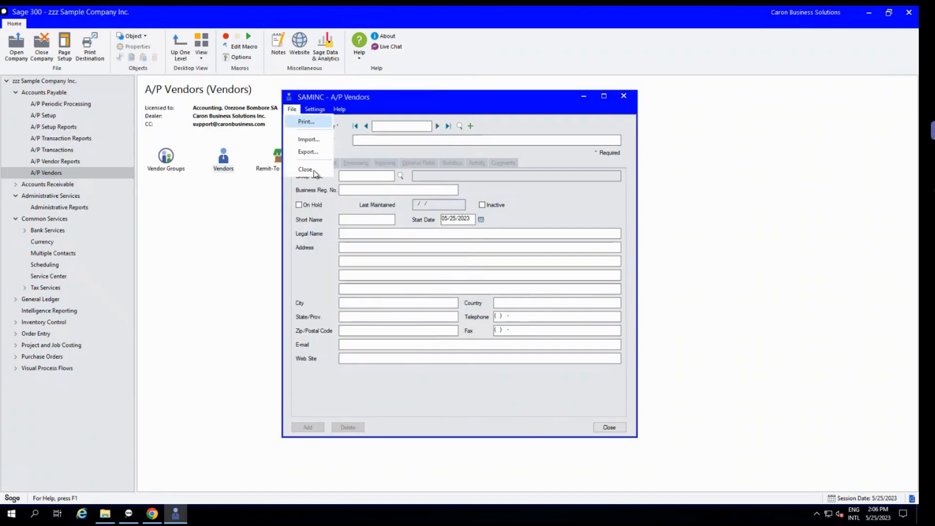
click(309, 152)
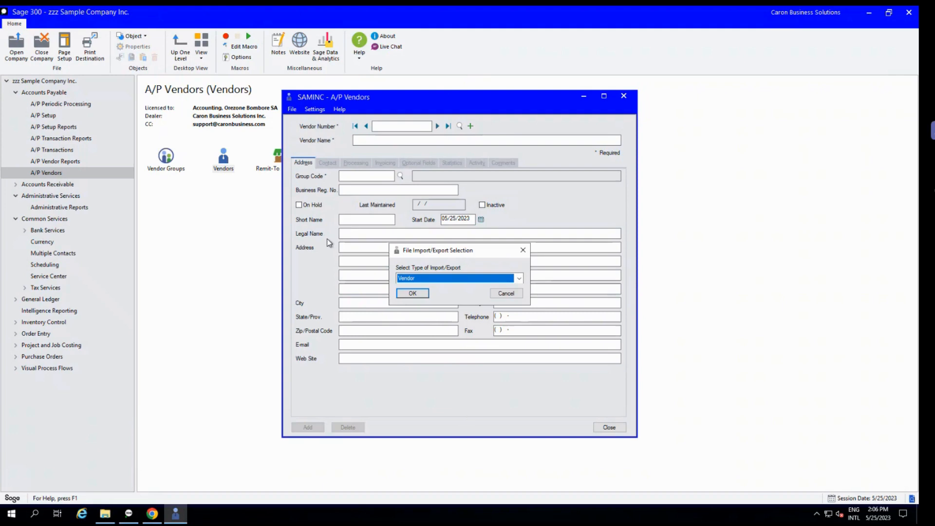
click(421, 295)
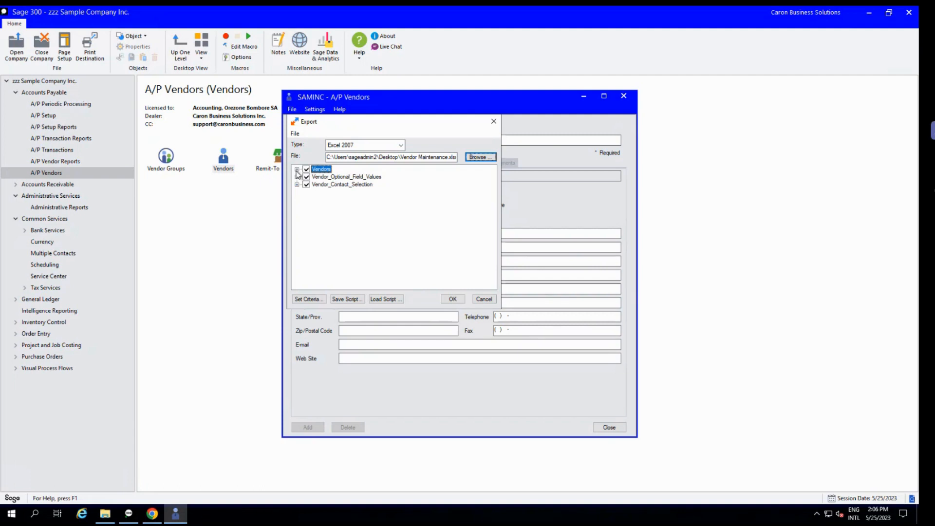
click(297, 170)
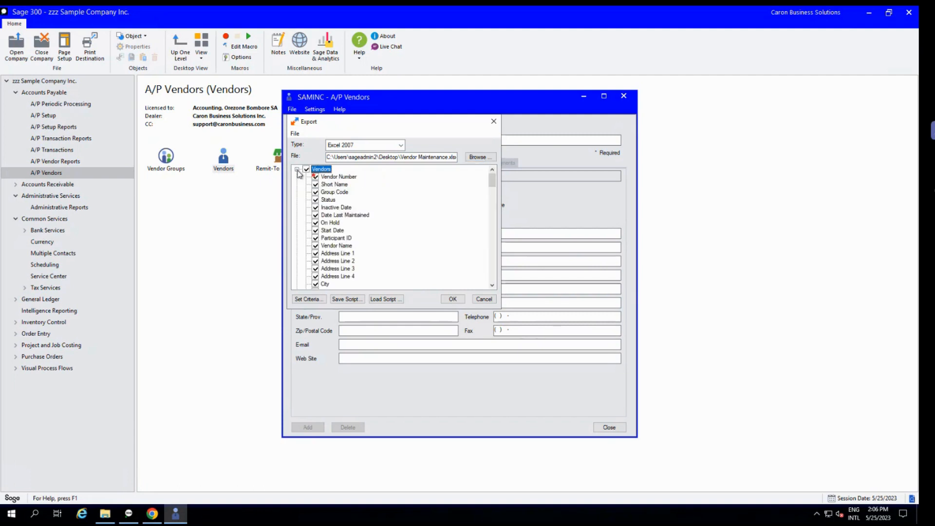
click(297, 170)
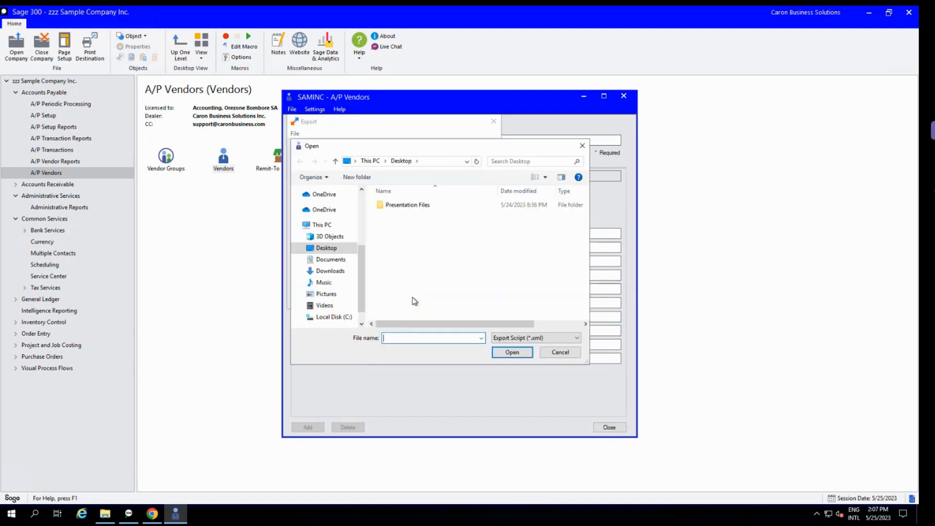
Load the Vendor Maintenance export script from Presentation Files, review its selected Vendors fields, and close without exporting.
double_click(407, 206)
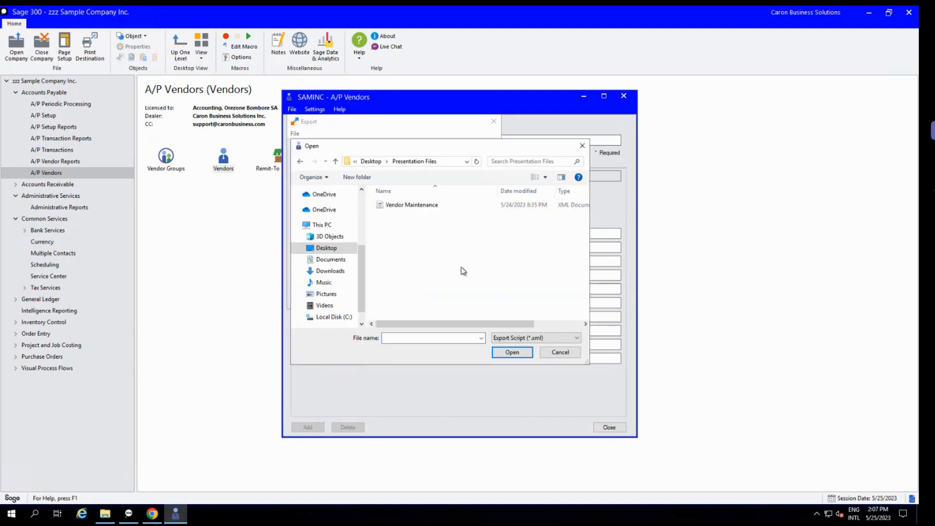
click(425, 205)
click(510, 352)
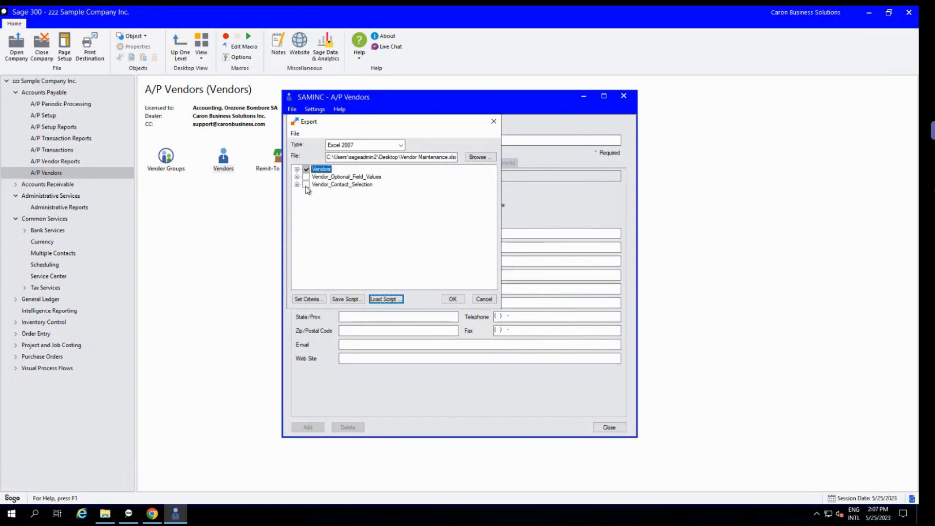
click(297, 169)
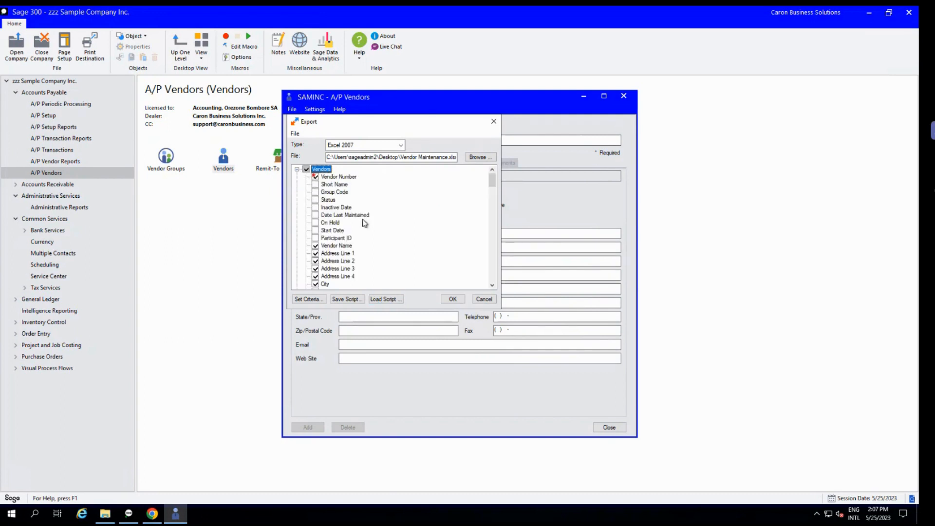
scroll(343, 271, down, 3)
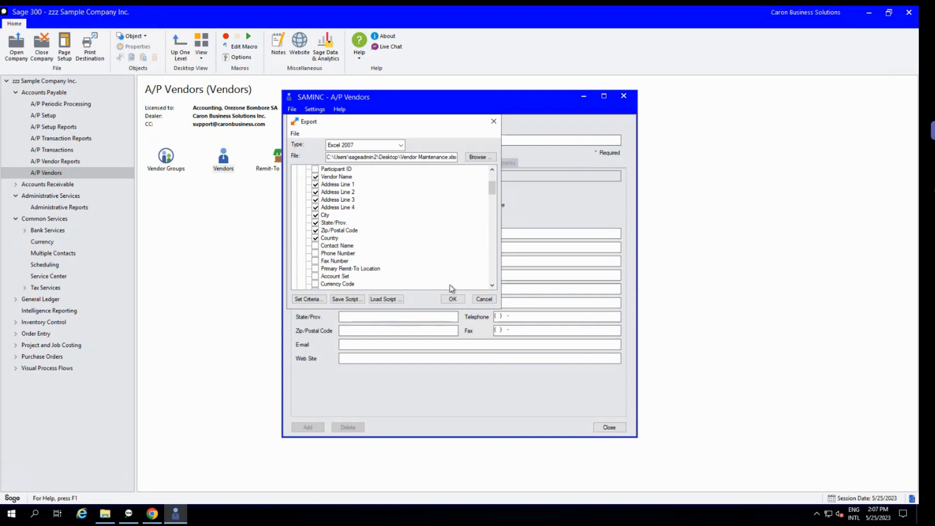
click(493, 300)
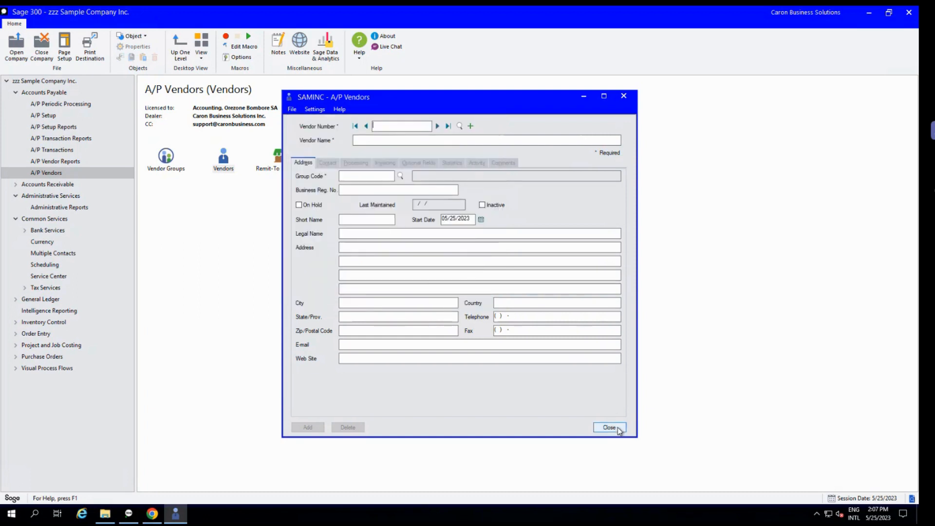
click(609, 427)
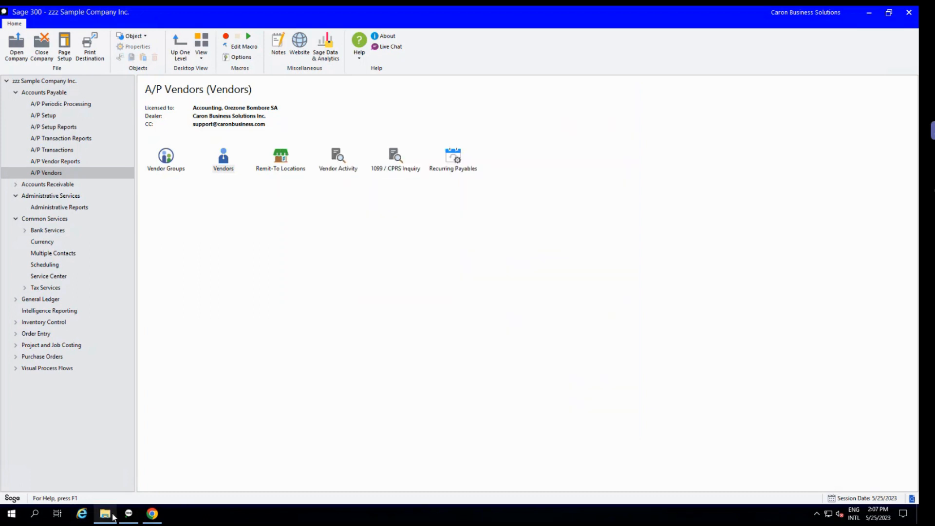
Switch to File Explorer, open the Vendor Maintenance Excel workbook from Presentation Files to view the vendor data, and close it.
click(110, 515)
double_click(118, 67)
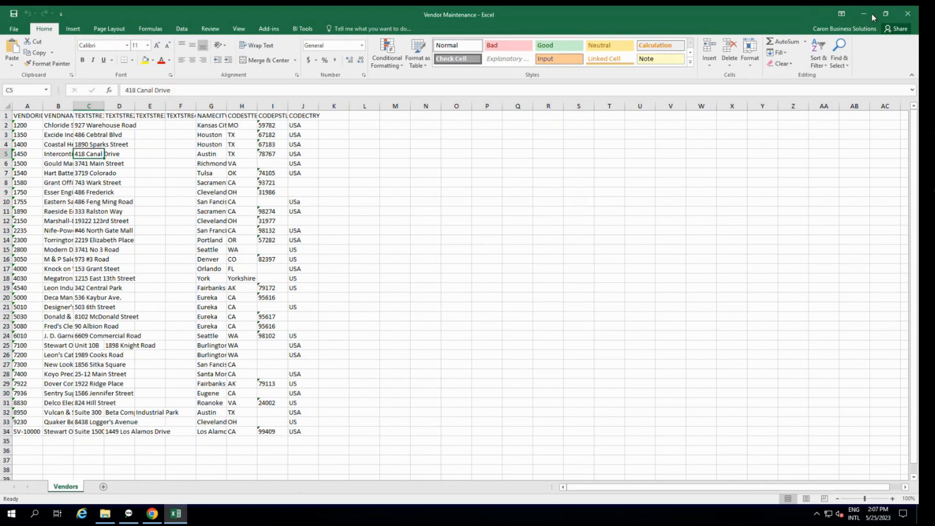
click(907, 14)
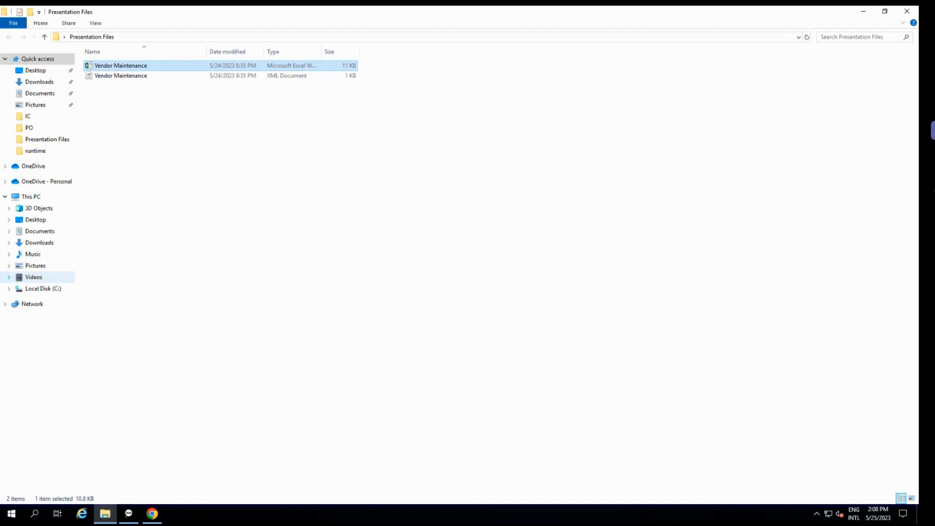
Glance at the Tips and Tricks slide, switch to Sage 300, view the Open Company sign-in dialog, and cancel it.
key(alt+Tab)
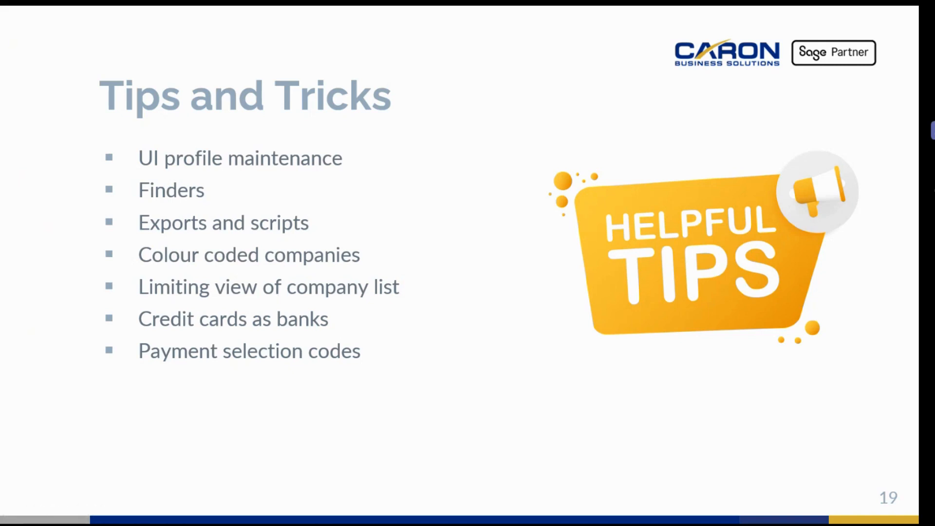
key(alt+Tab)
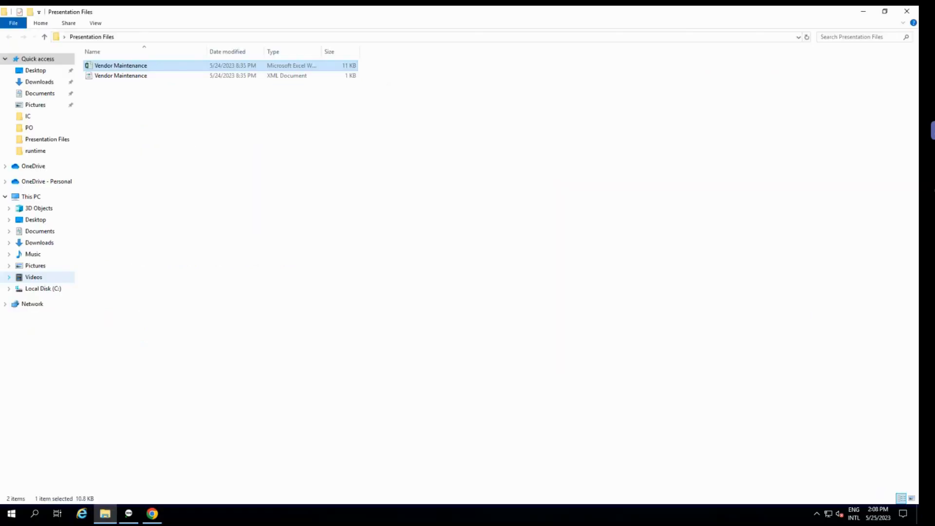
click(128, 514)
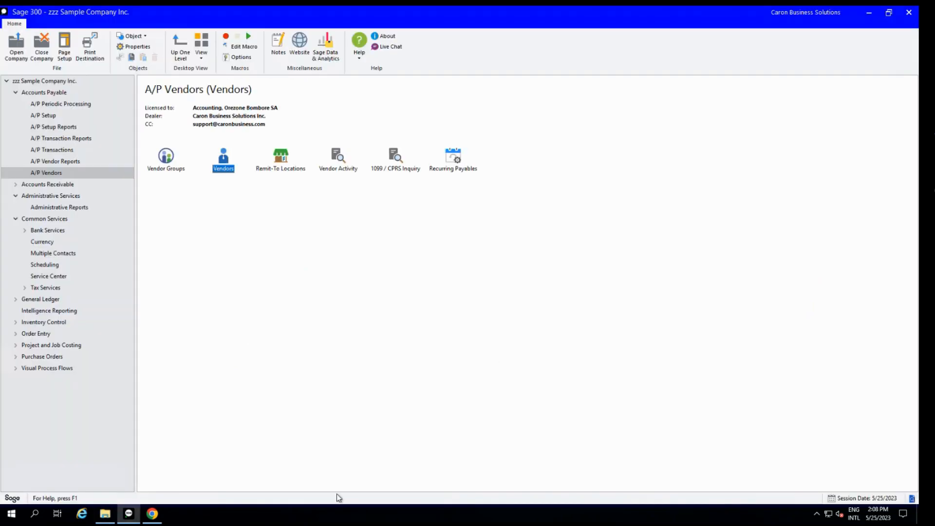
click(18, 49)
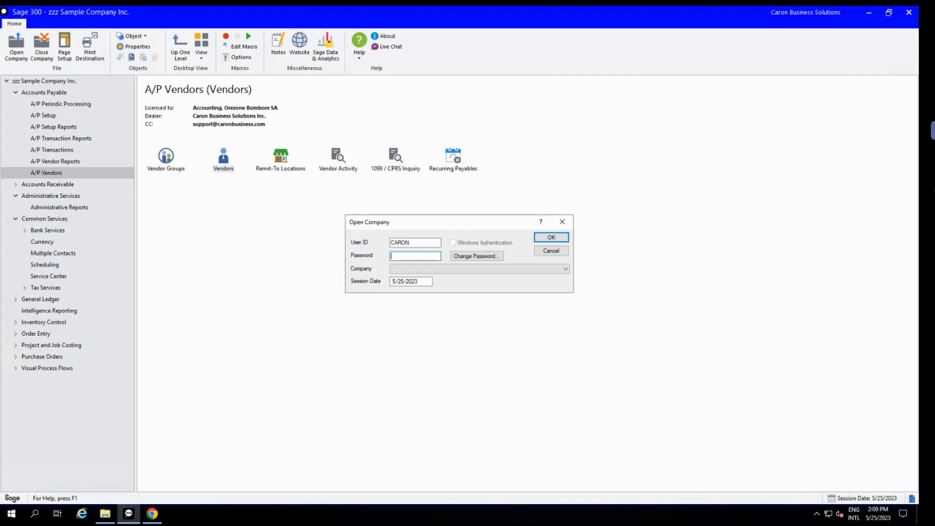
key(alt+Tab)
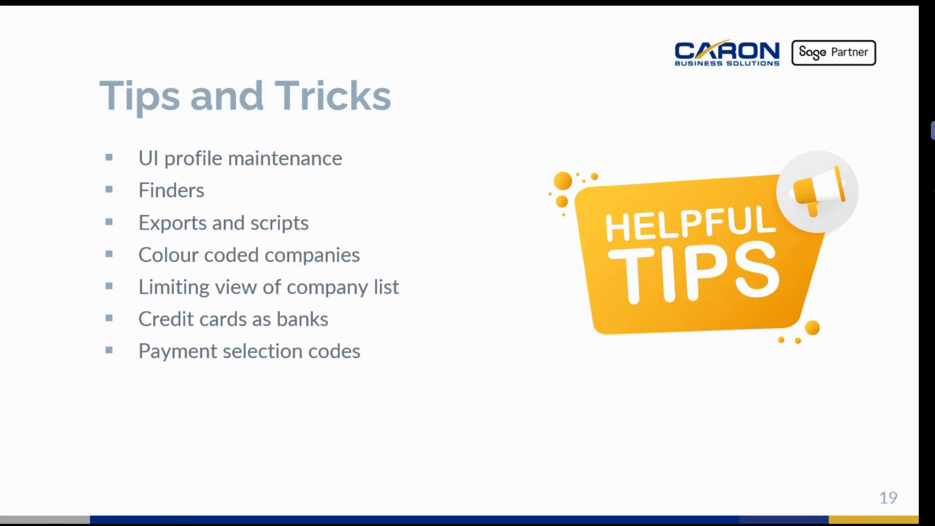
key(alt+Tab)
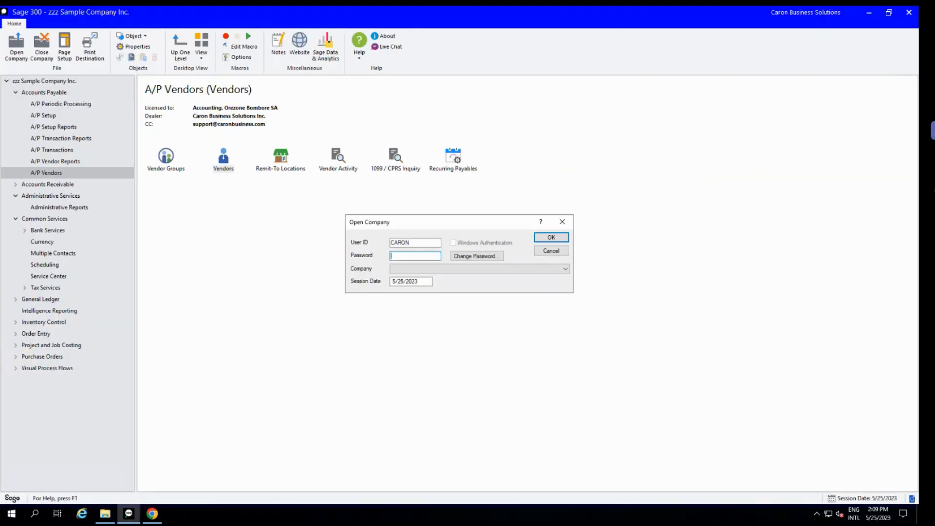
click(559, 248)
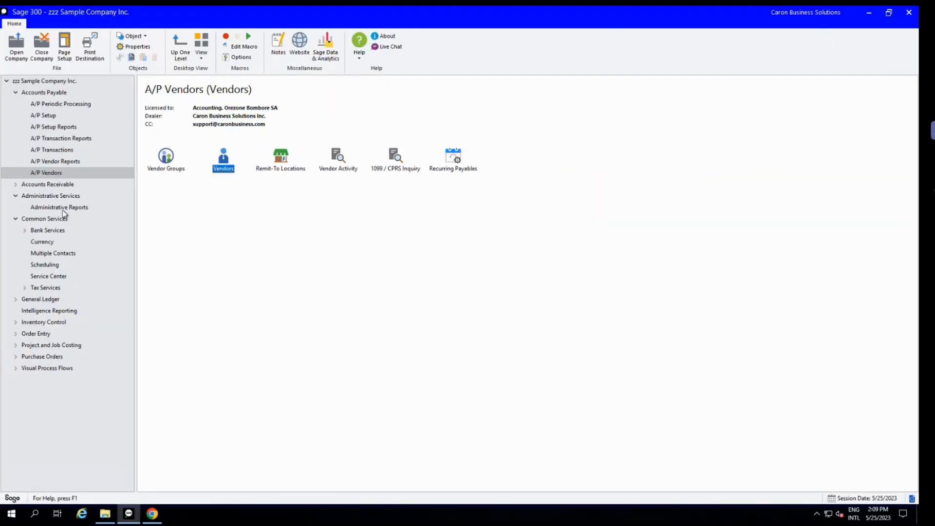
Open Reconcile Statements from the Bank Transactions in Bank Services and load bank code VISA.
click(47, 231)
double_click(238, 168)
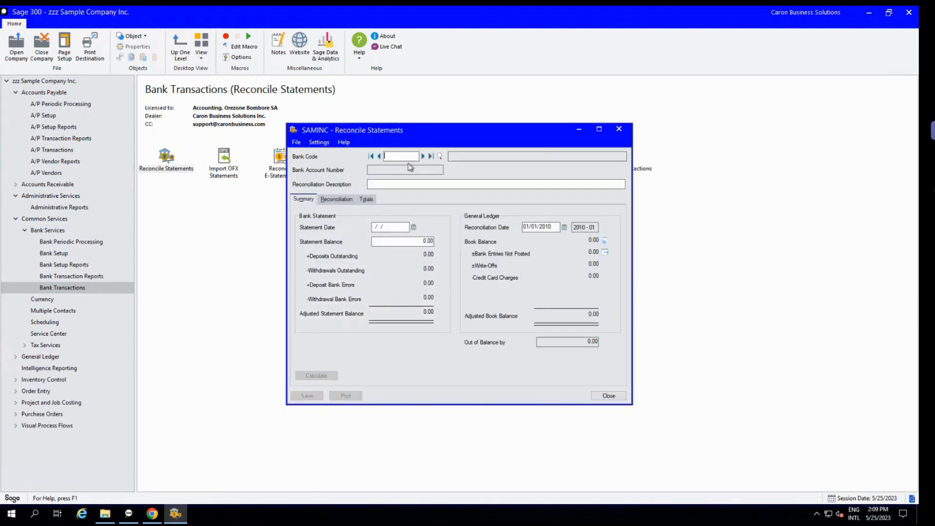
text(VISA)
key(Tab)
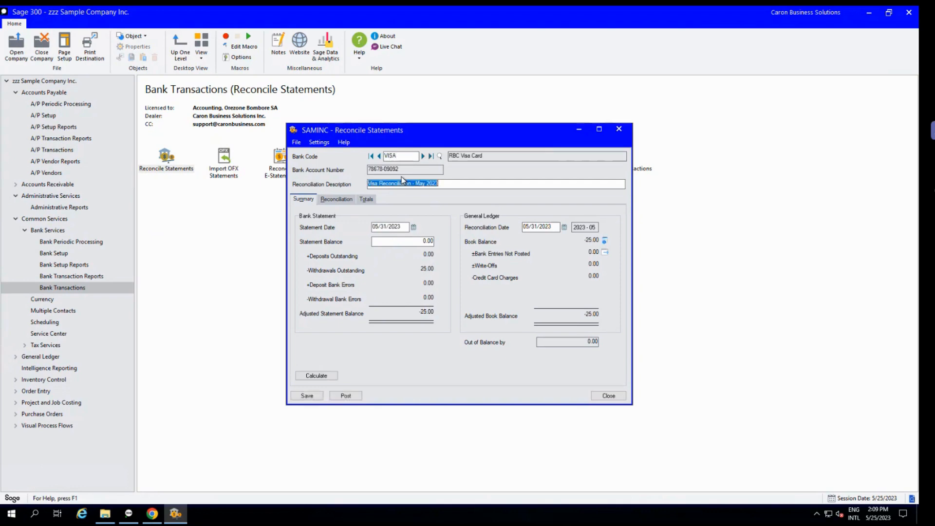
Review the Visa bank's reconciliation transactions and statement summary, close Reconcile Statements without posting, and switch back to the Tips and Tricks slide.
click(335, 199)
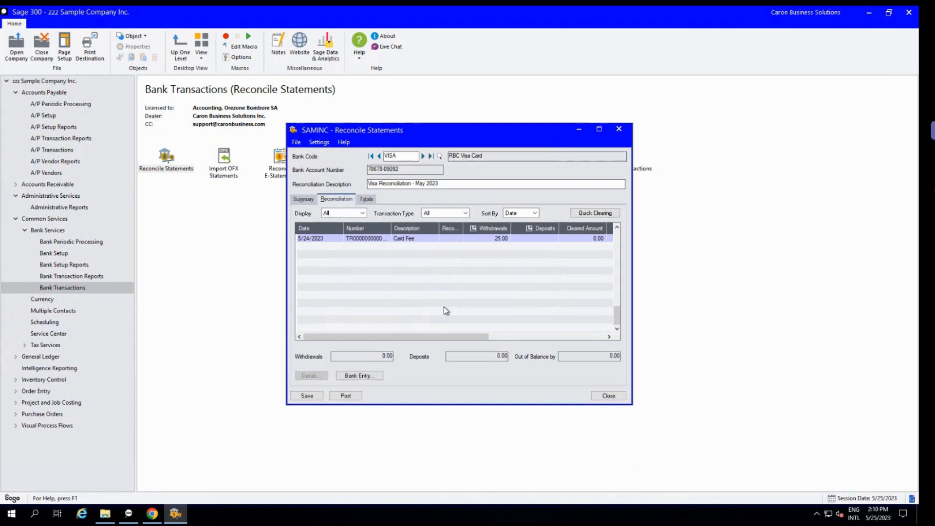
click(303, 199)
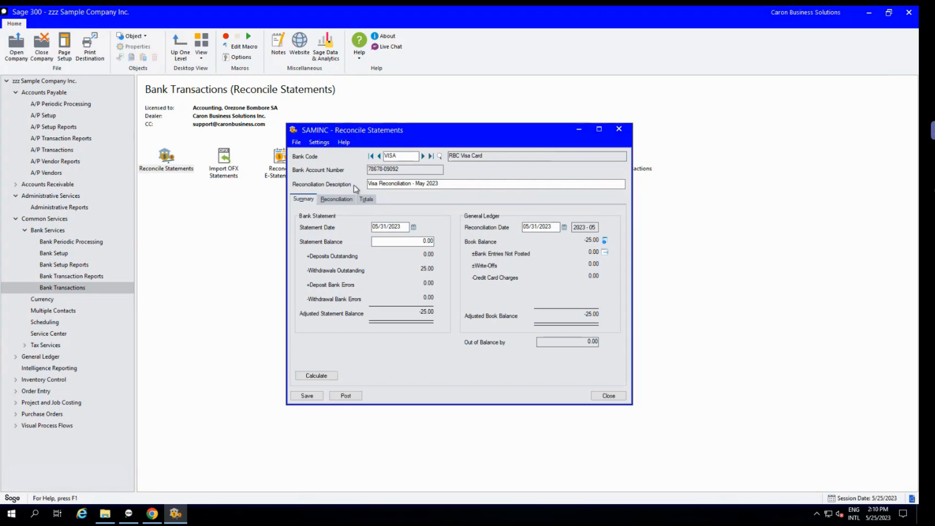
click(335, 199)
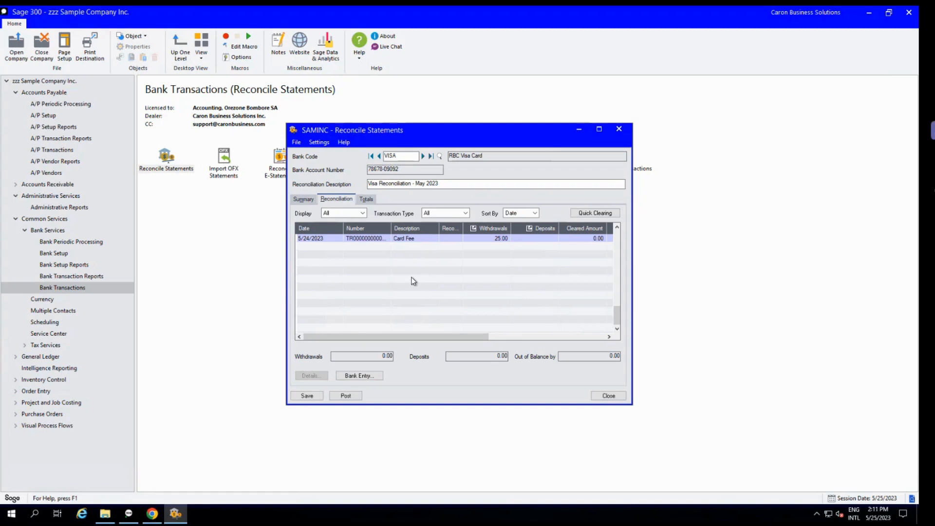
click(609, 396)
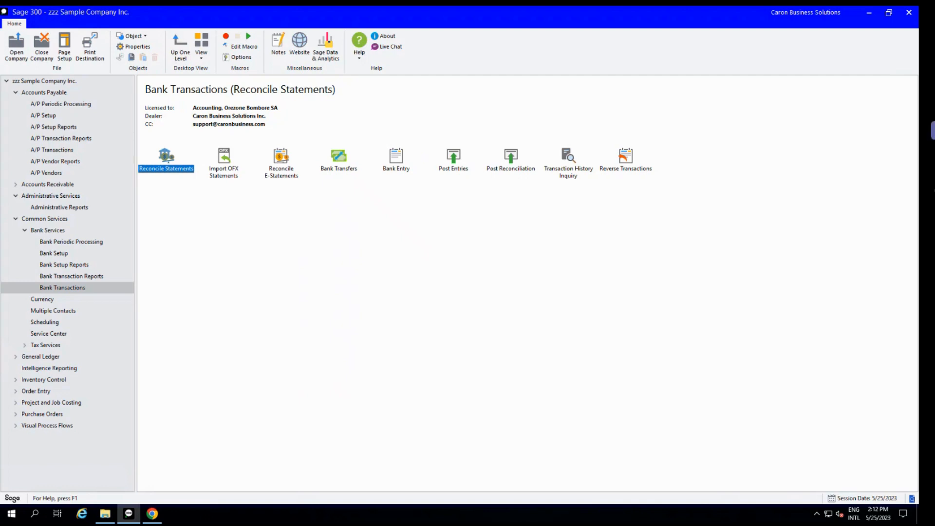
key(alt+Tab)
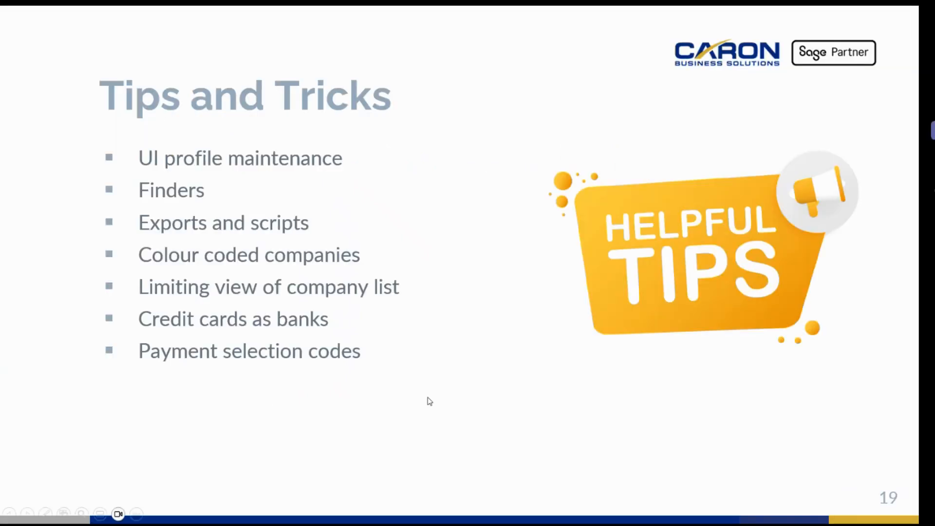